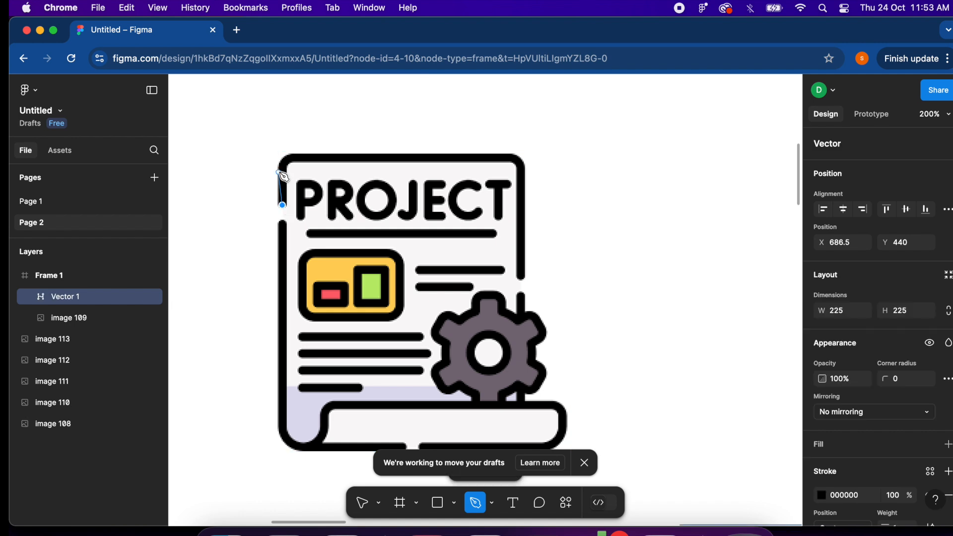
Trace the page's upper outline with the Pen tool, from the left edge around both top corners to the right-edge gap, about 181 × 90.5
left_click(296, 158)
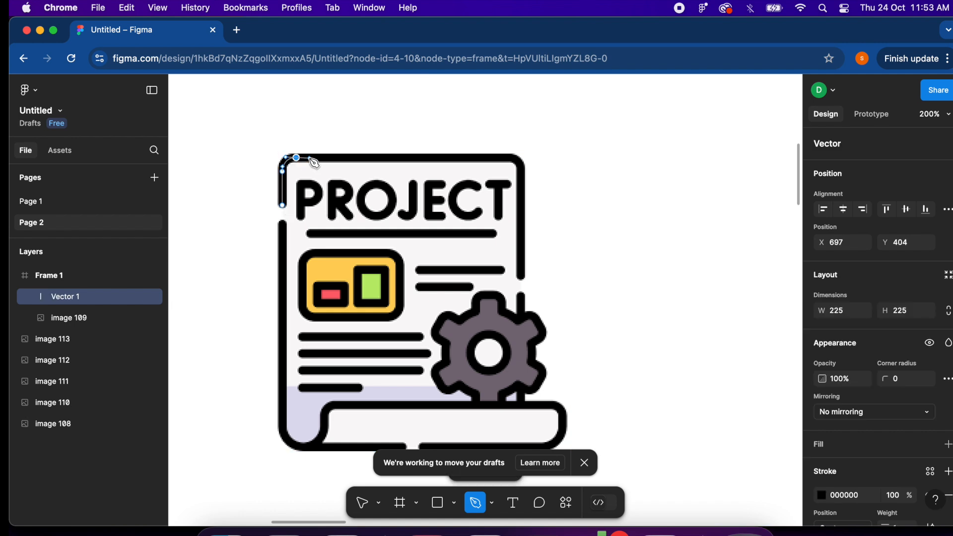
left_click(510, 158)
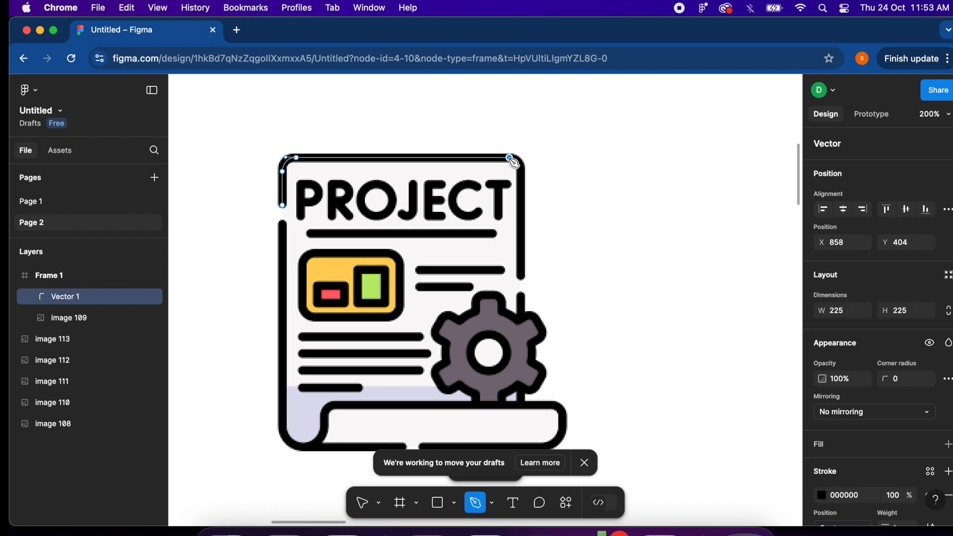
left_click(522, 171)
left_click(522, 277)
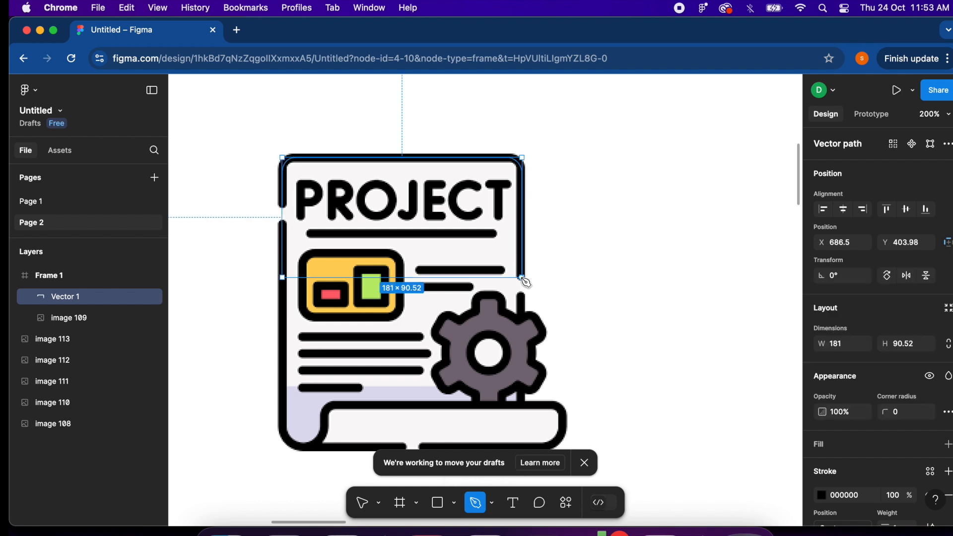
key("Escape")
Trace the two text lines beside the chart and the underline beneath the PROJECT title as separate straight paths
left_click(502, 270)
left_click(424, 271)
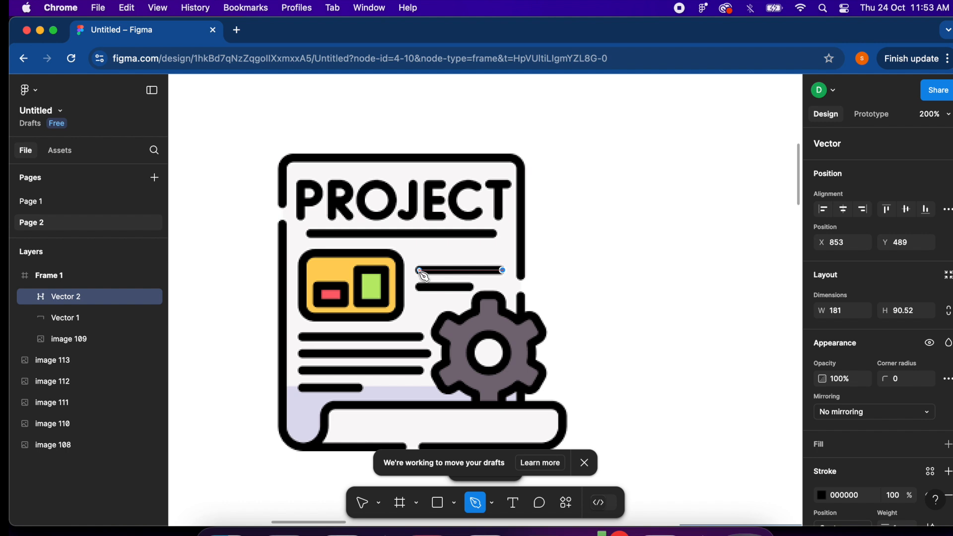
left_click(416, 289)
left_click(470, 288)
key("Escape")
left_click(493, 233)
left_click(308, 234)
key("Escape")
Trace the page's left edge, curled lower corner and rolled bottom flap as one curved path of about 214 × 170.5
left_click(283, 223)
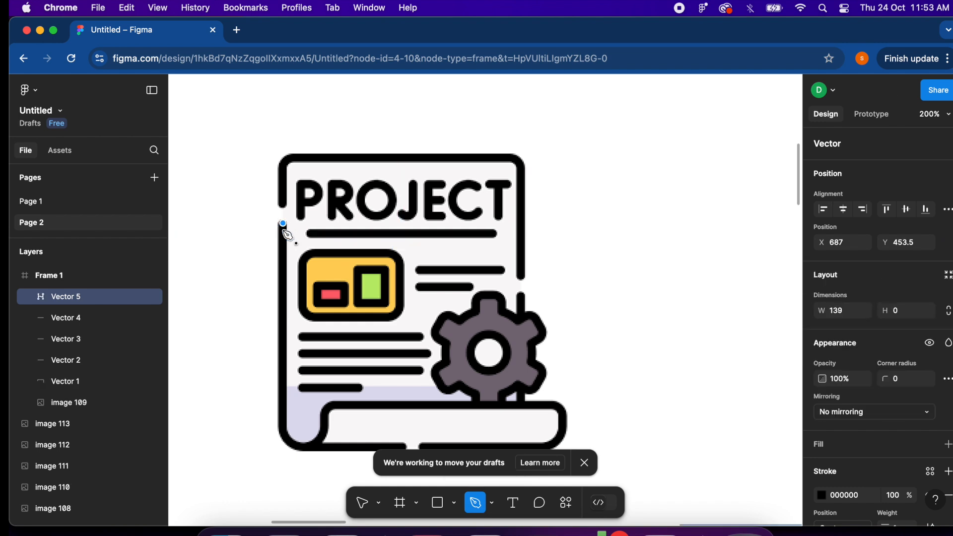
left_click(283, 418)
left_click_drag(306, 445, 327, 443)
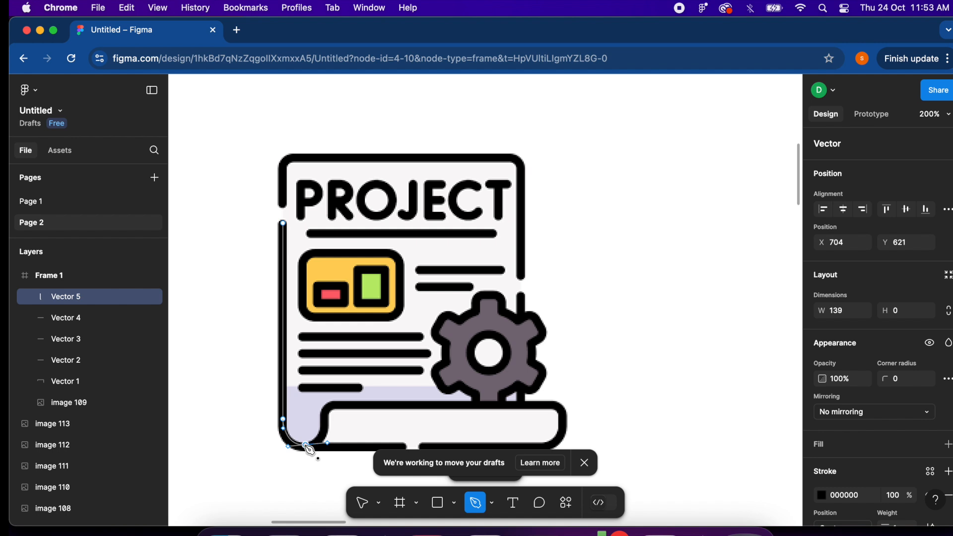
left_click_drag(322, 428, 351, 405)
left_click(323, 419)
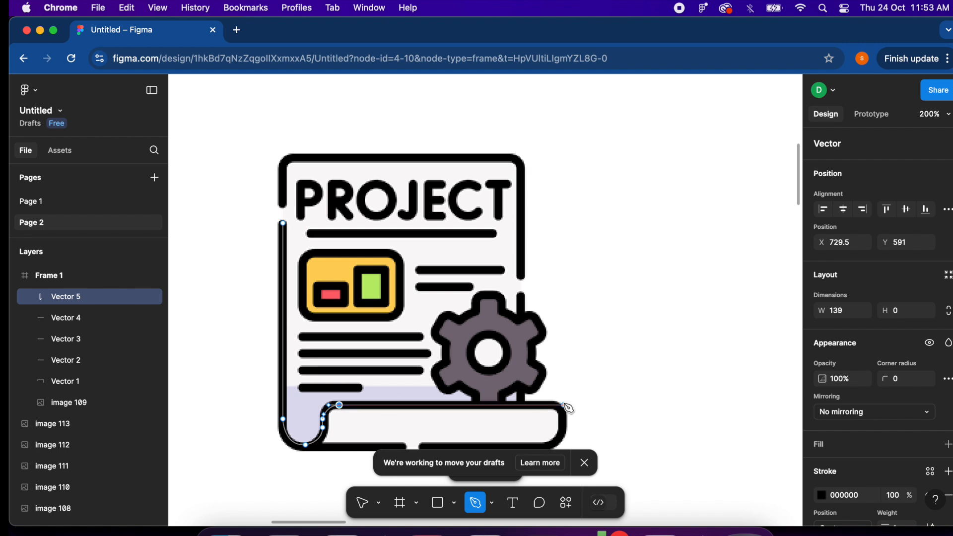
left_click(547, 405)
left_click_drag(565, 419, 567, 435)
scroll(572, 427, "down", 2)
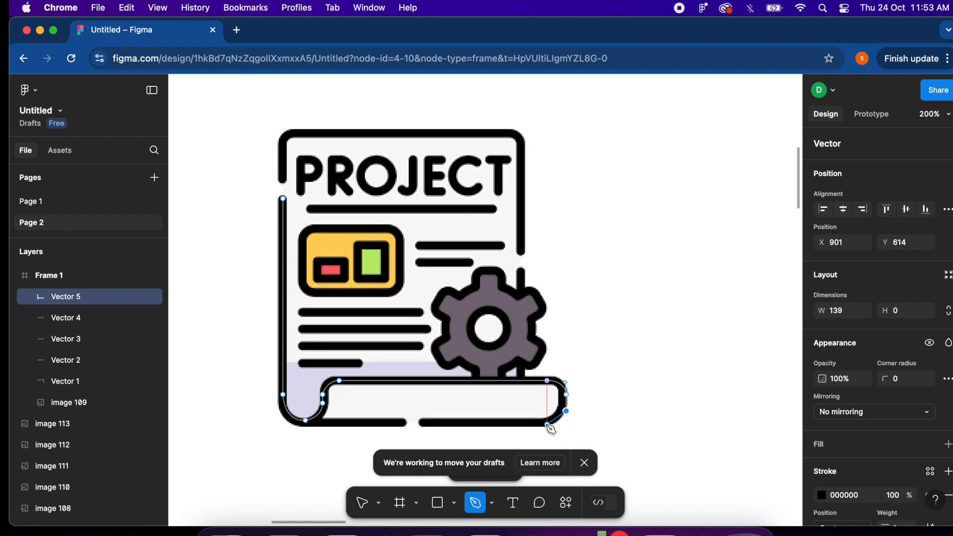
left_click_drag(547, 425, 540, 431)
left_click(422, 425)
key("Escape")
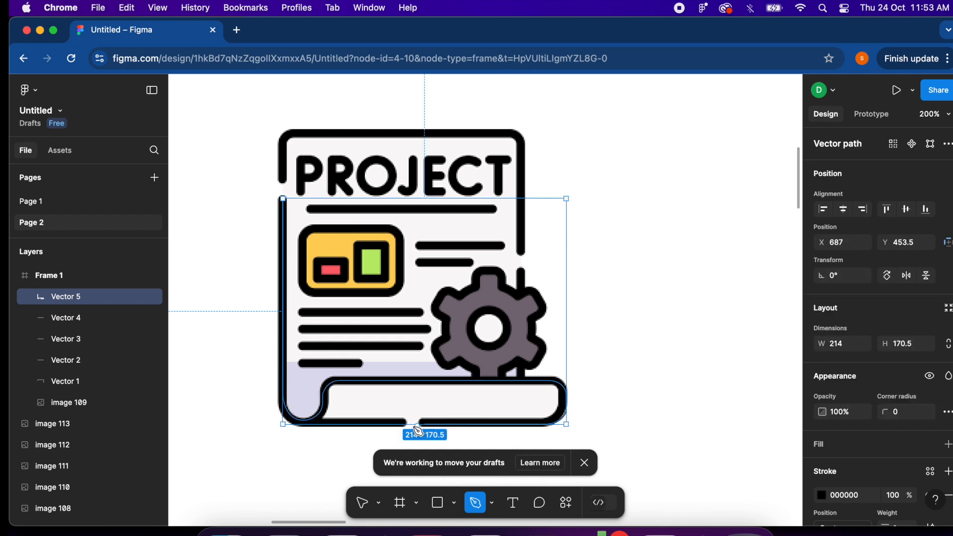
Trace the remaining bottom edge of the scroll, from the gap to the curled corner, as a straight path about 70 long
left_click(403, 425)
left_click(310, 424)
key("Escape")
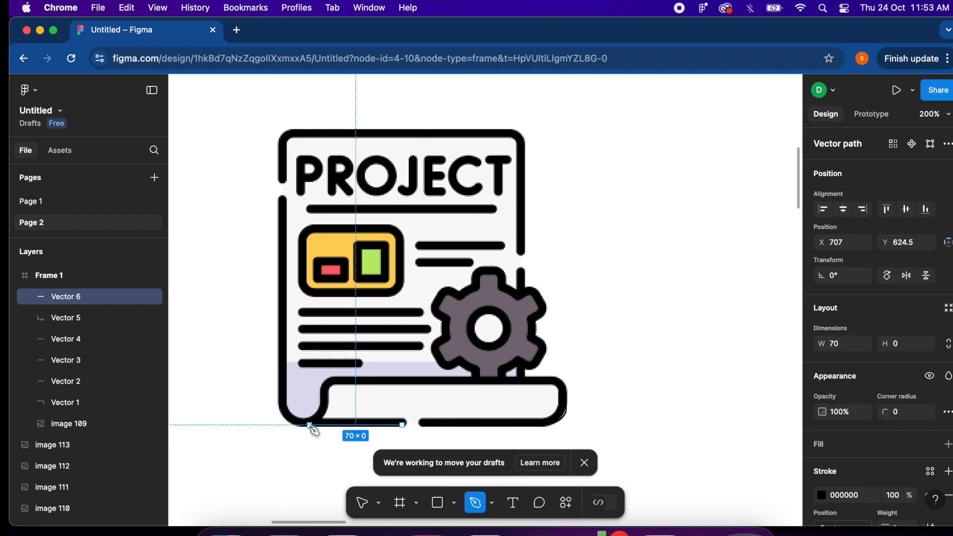
Trace the four text lines below the chart as separate straight horizontal paths
left_click(300, 313)
left_click(420, 313)
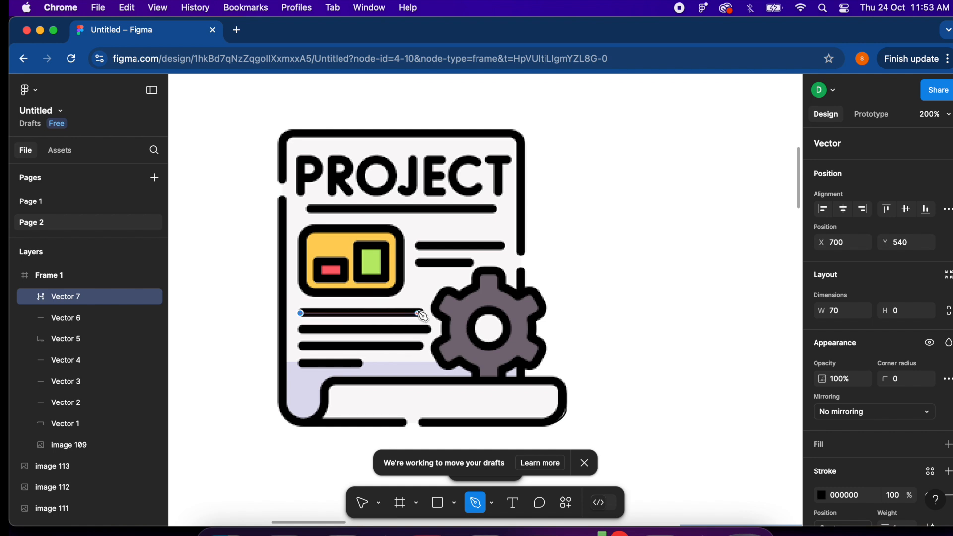
key("Escape")
left_click(300, 329)
left_click(430, 329)
key("Escape")
left_click(302, 346)
left_click(421, 346)
key("Escape")
left_click(301, 364)
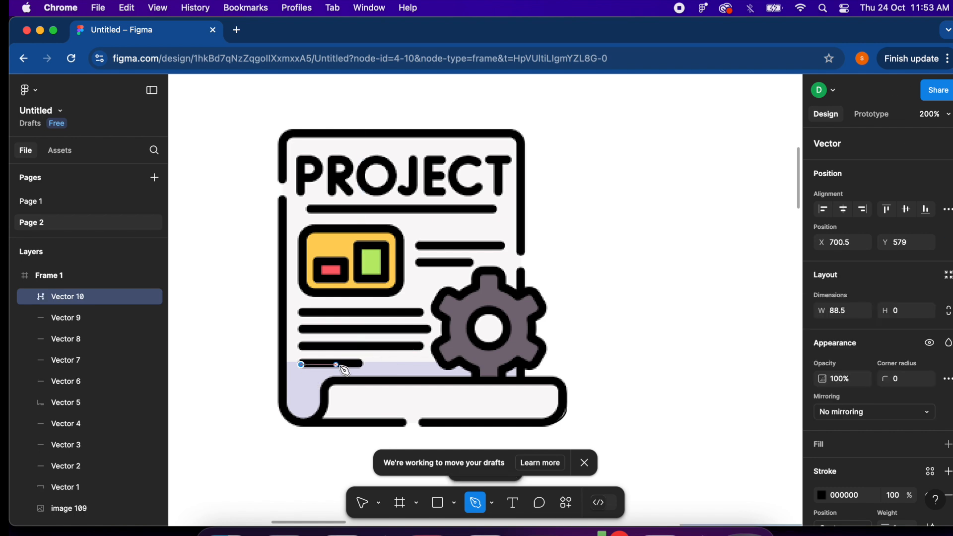
left_click(361, 364)
key("Escape")
Trace the two short pieces of the page's right edge above and below the gear, about 15.5 and 8.5 long
scroll(425, 351, "up", 3)
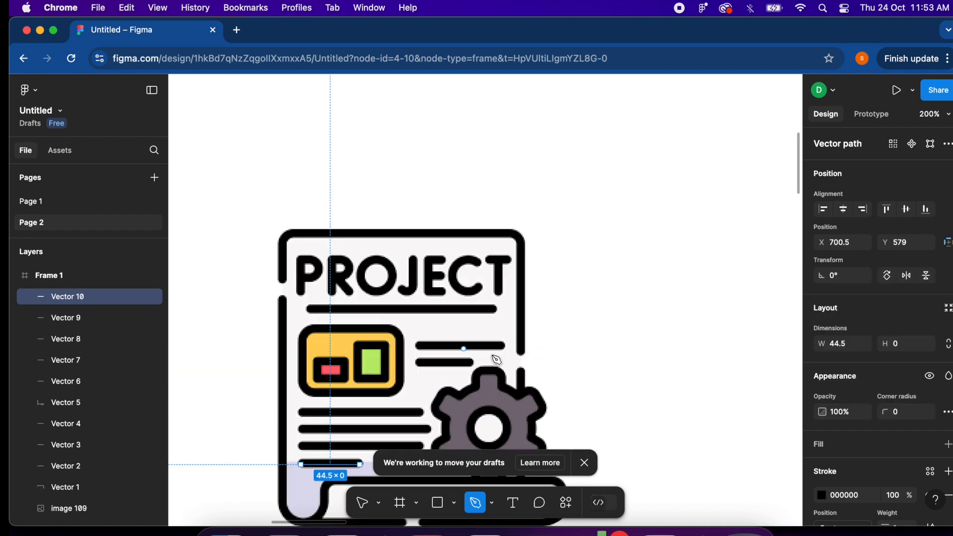
scroll(532, 372, "down", 4)
left_click(520, 244)
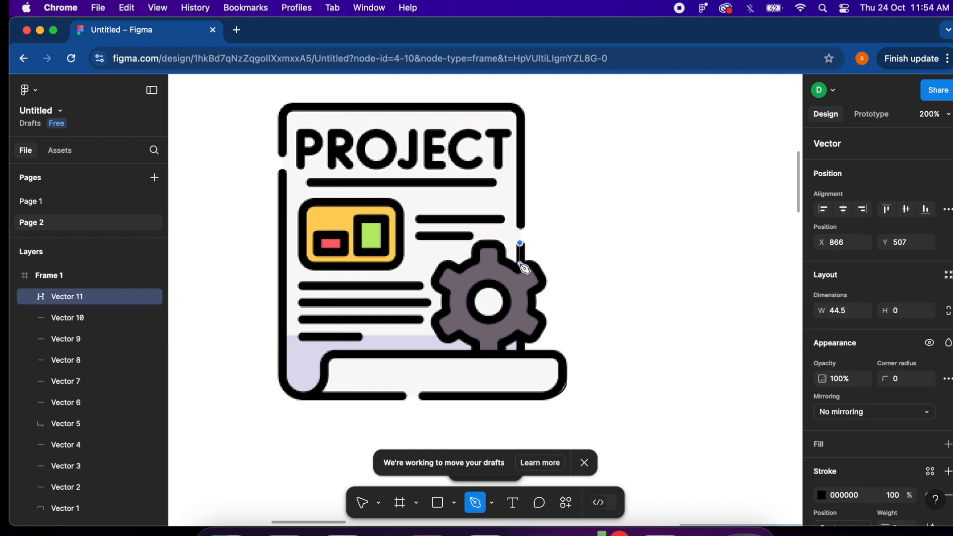
left_click(521, 263)
key("Escape")
left_click(522, 344)
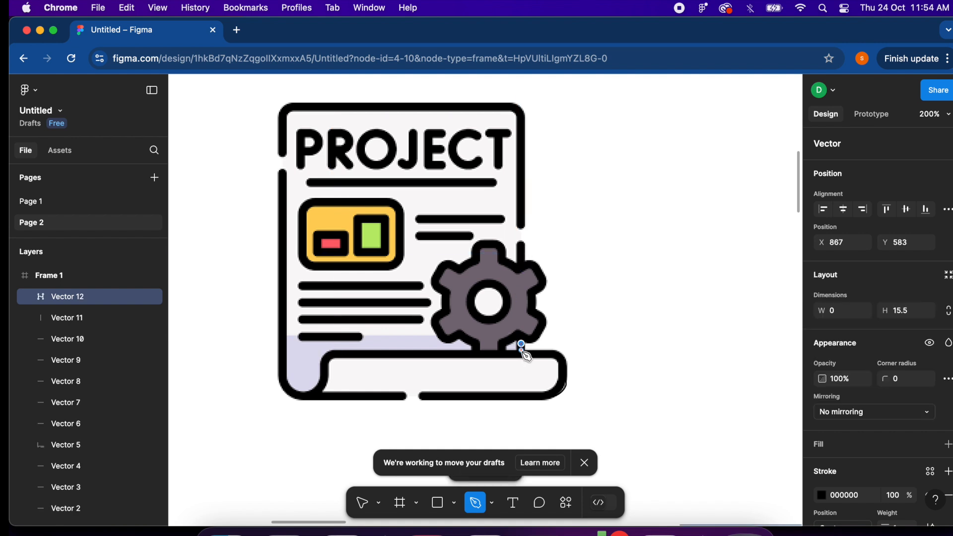
left_click(522, 355)
key("Escape")
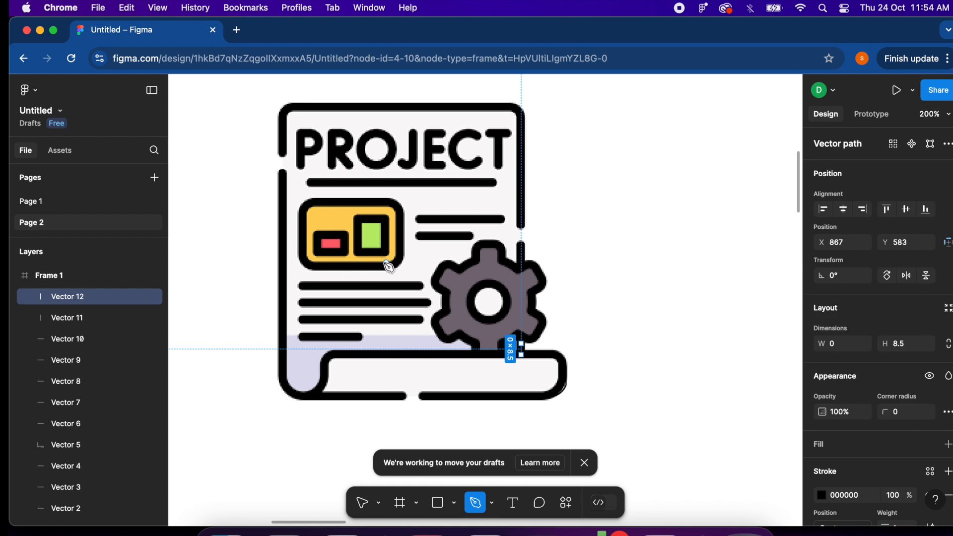
Trace the green bar's outline in the chart as a closed rectangle of about 19.5 × 24.5
left_click(358, 219)
left_click(359, 252)
left_click(385, 252)
left_click(385, 219)
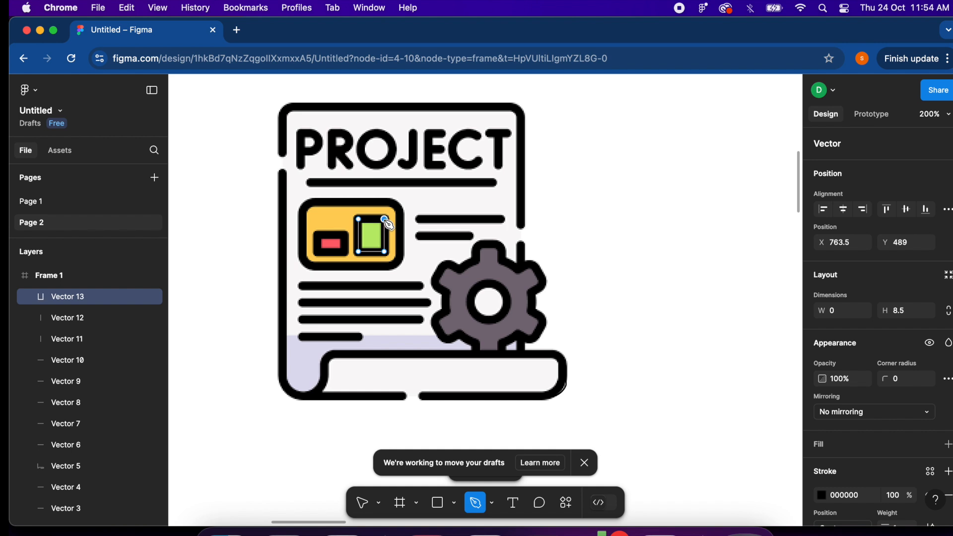
left_click(358, 219)
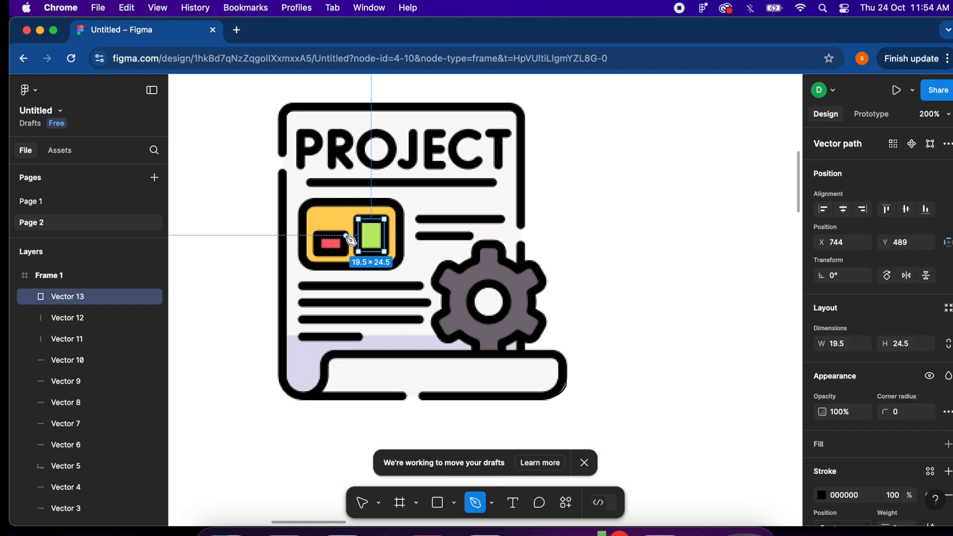
Trace the red bar's outline in the chart as a closed rectangle of about 21.5 × 13.5
left_click(346, 236)
left_click(318, 235)
left_click(317, 254)
left_click(346, 254)
left_click(346, 235)
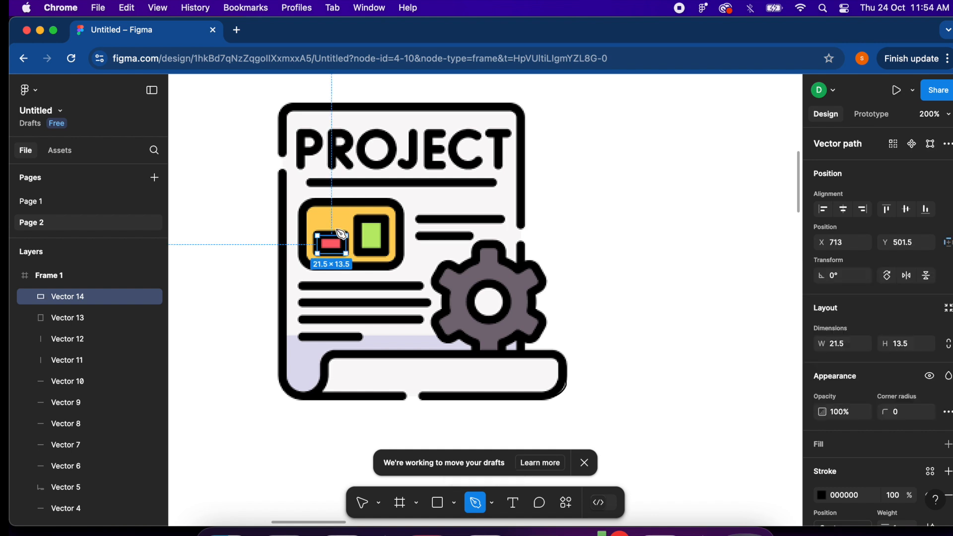
Trace the yellow chart box's outline with rounded corners as a closed path of about 75 × 49
left_click(314, 201)
left_click(302, 214)
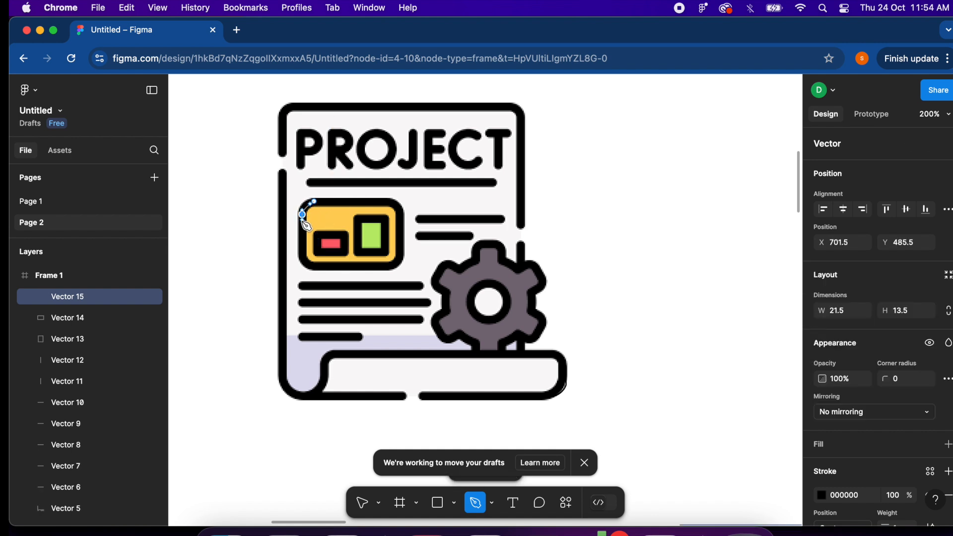
left_click_drag(303, 227, 322, 267)
left_click(385, 267)
mouse_move(401, 254)
left_mouse_down()
mouse_move(409, 252)
mouse_move(402, 245)
left_mouse_up()
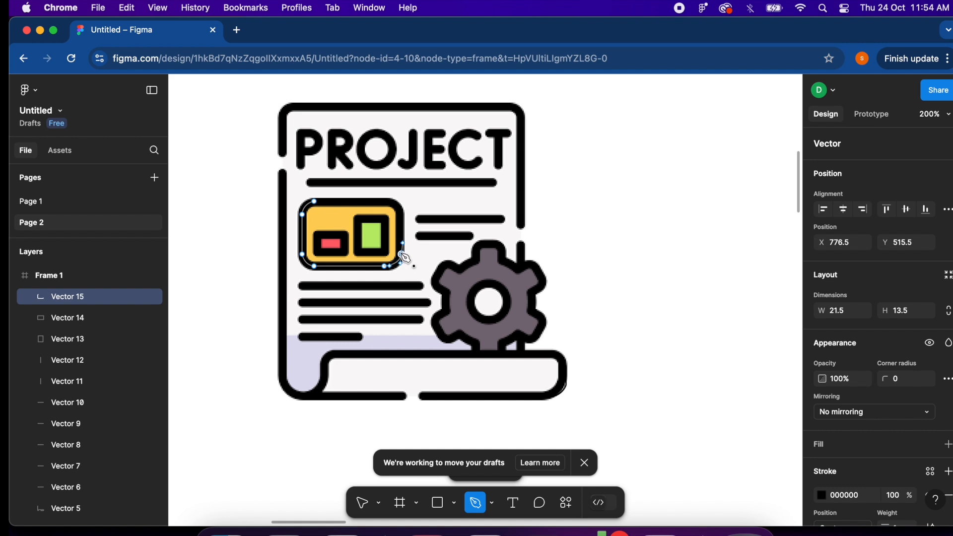
left_click(402, 214)
left_click(384, 201)
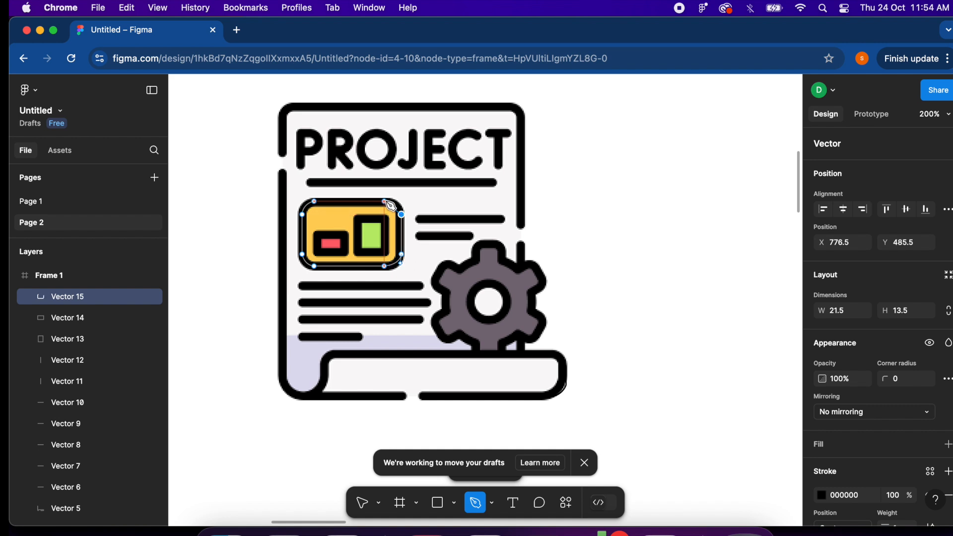
left_click_drag(382, 205, 389, 207)
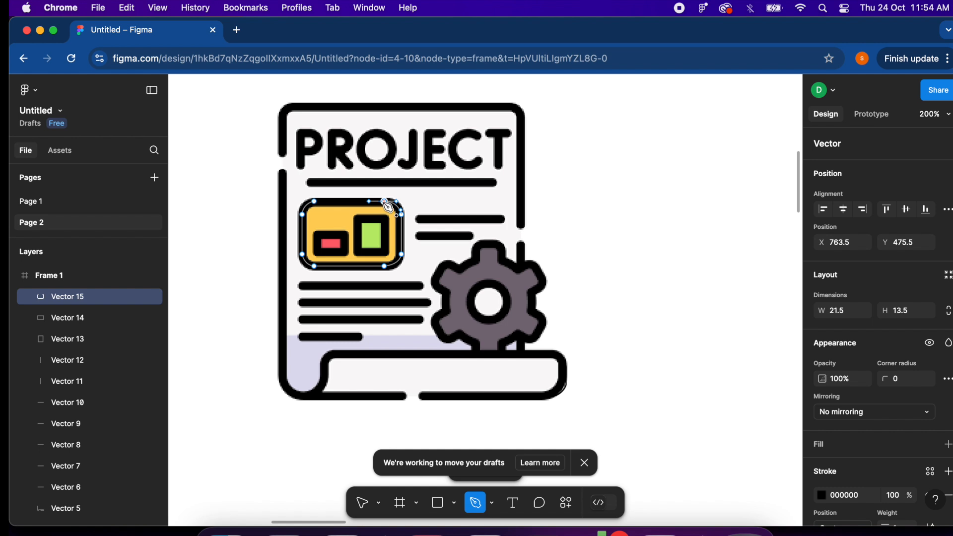
left_click(316, 203)
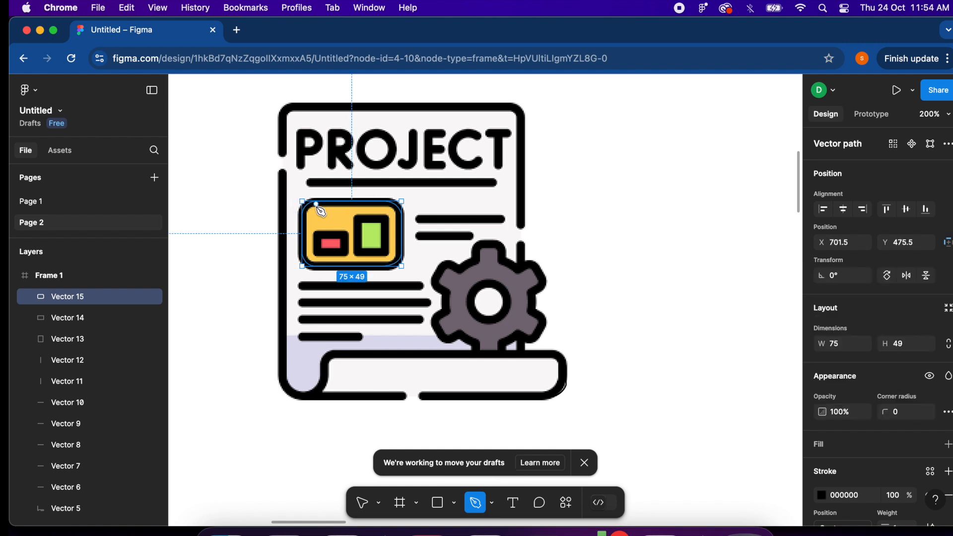
Trace the gear's toothed outer outline point by point as a closed path of about 82 × 84.5
left_click(463, 269)
left_click(446, 264)
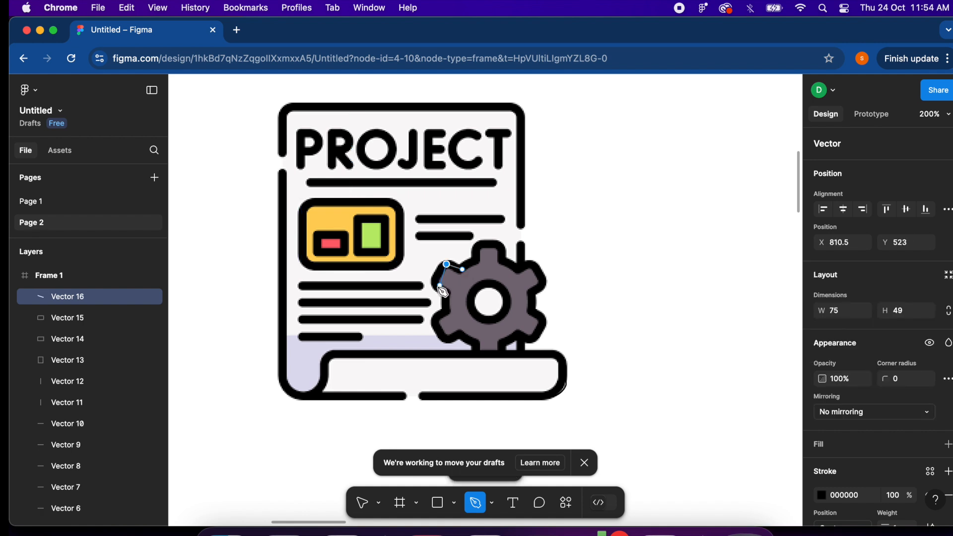
left_click(436, 286)
left_click(446, 293)
left_click(446, 311)
left_click(436, 321)
left_click(446, 340)
left_click(462, 335)
left_click(477, 340)
left_click(477, 355)
left_click(504, 355)
left_click(500, 340)
left_click(517, 334)
left_click(533, 340)
left_click(545, 320)
left_click(534, 311)
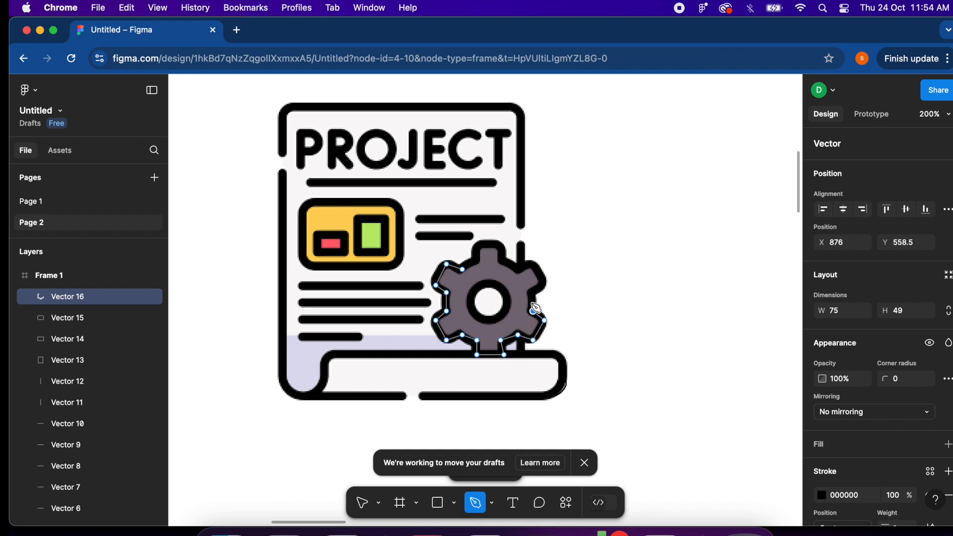
left_click(533, 292)
left_click(545, 285)
left_click(533, 265)
left_click(518, 269)
left_click(504, 259)
left_click(501, 243)
left_click(477, 243)
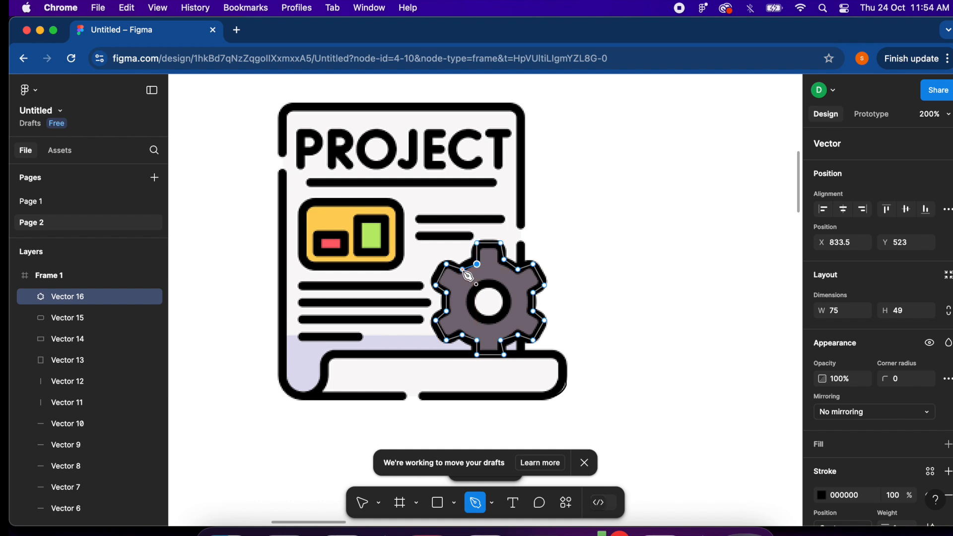
left_click(477, 259)
Draw a 28 × 28 circle over the gear's center hole, add a black inside stroke of weight 1, and hide its fill
left_click(454, 504)
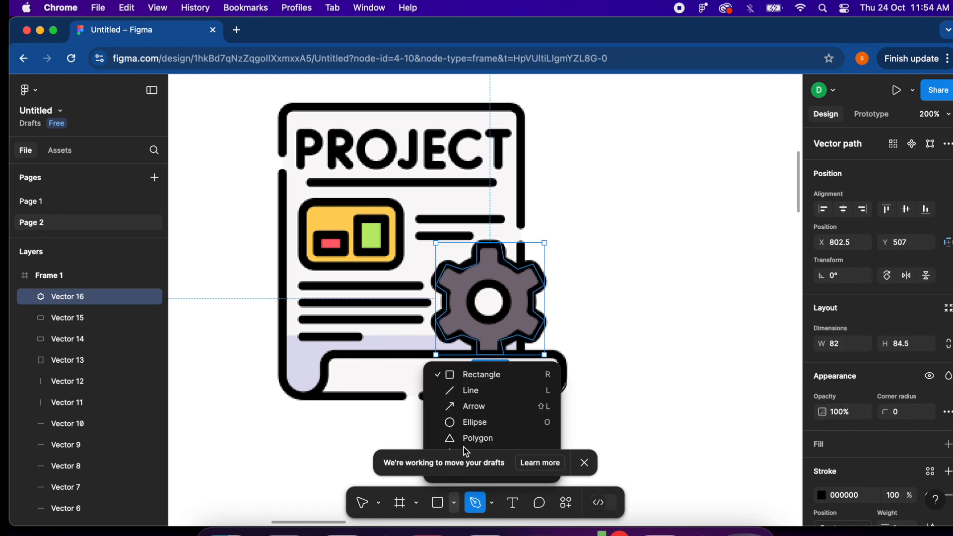
left_click(466, 420)
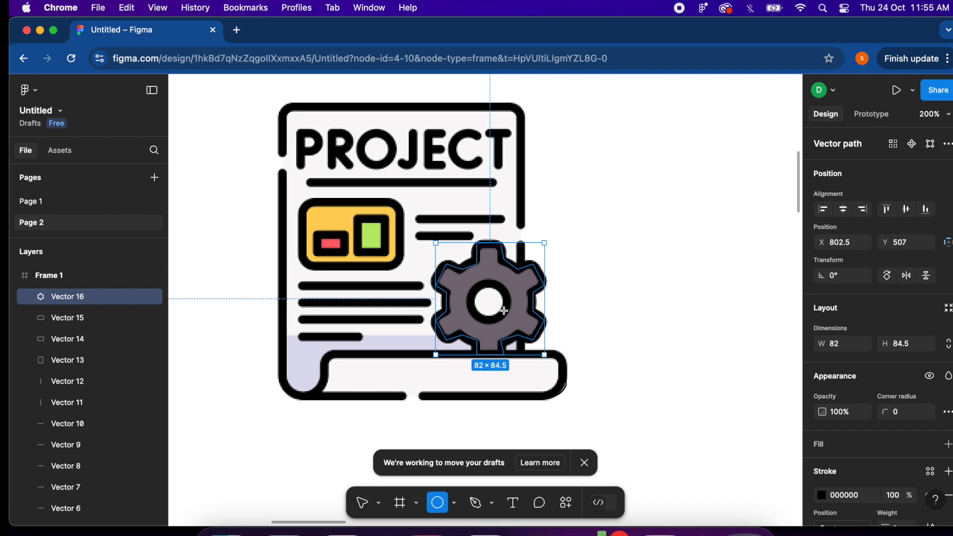
left_click_drag(488, 301, 507, 317)
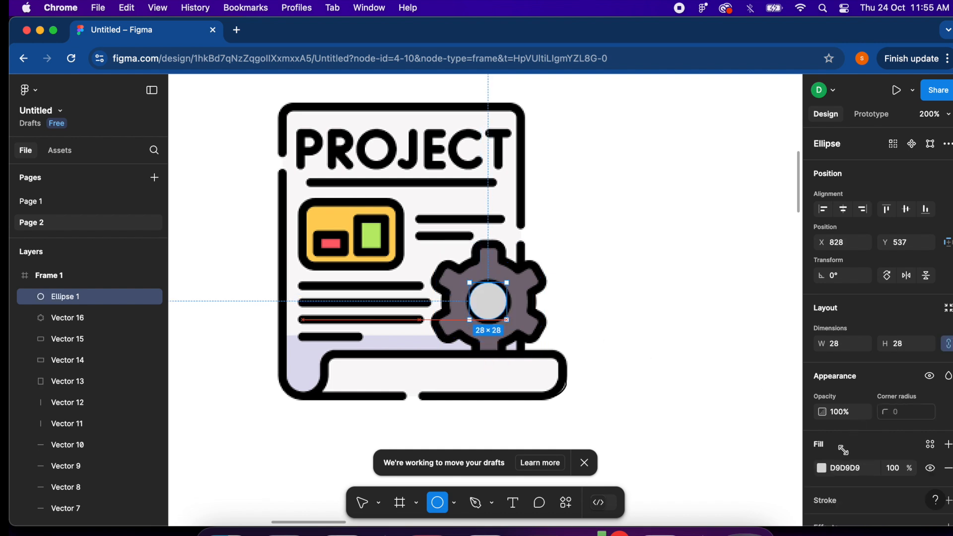
scroll(838, 462, "down", 3)
left_click(825, 424)
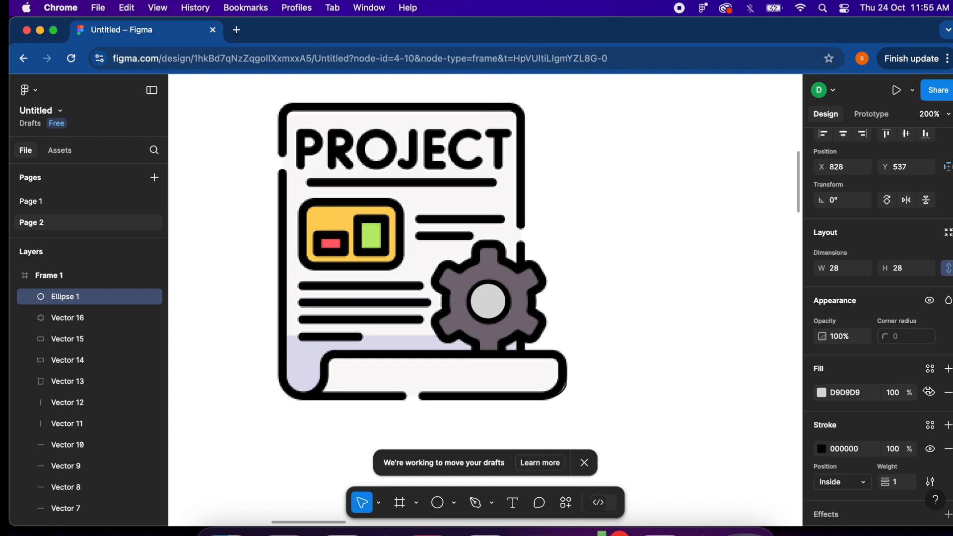
left_click(930, 393)
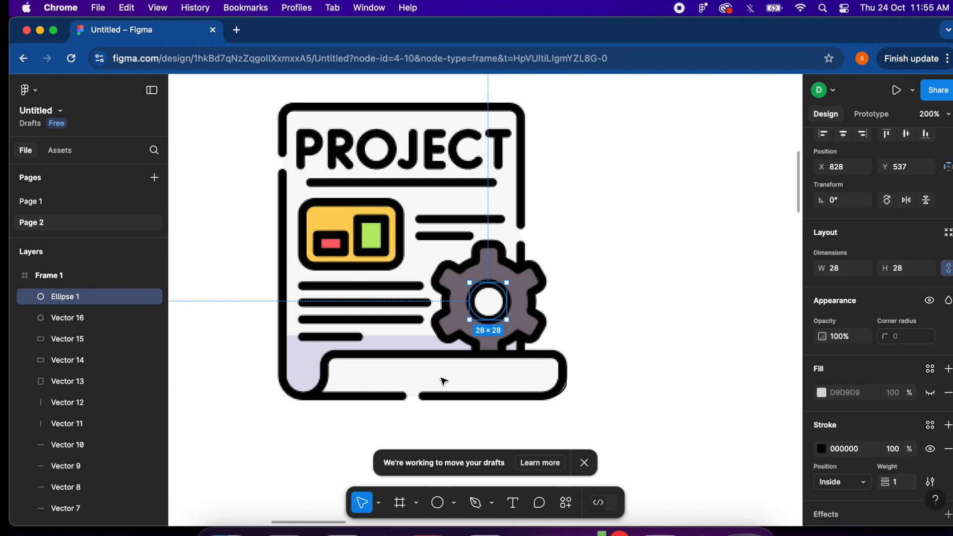
Select the project reference image under the traced paths and close its image fill settings
key("super+minus")
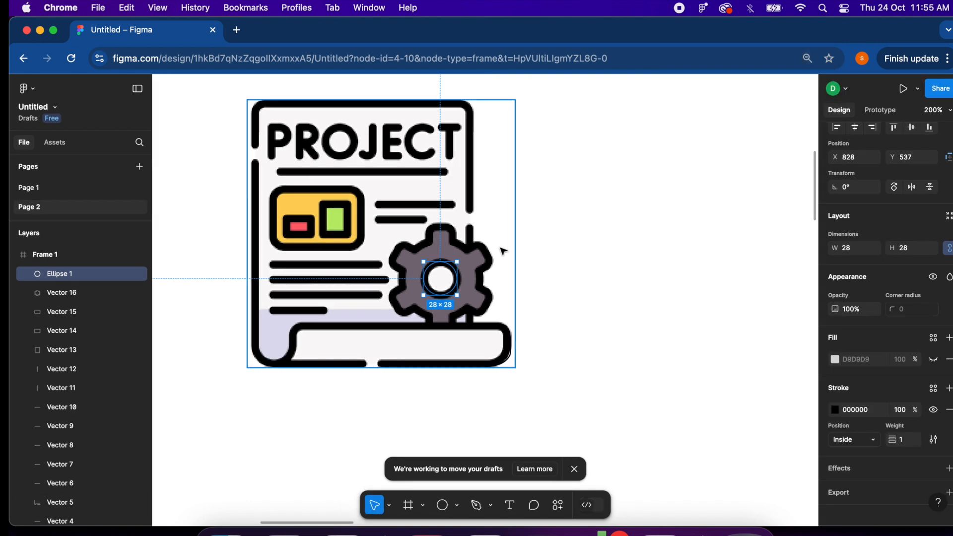
left_click(503, 248)
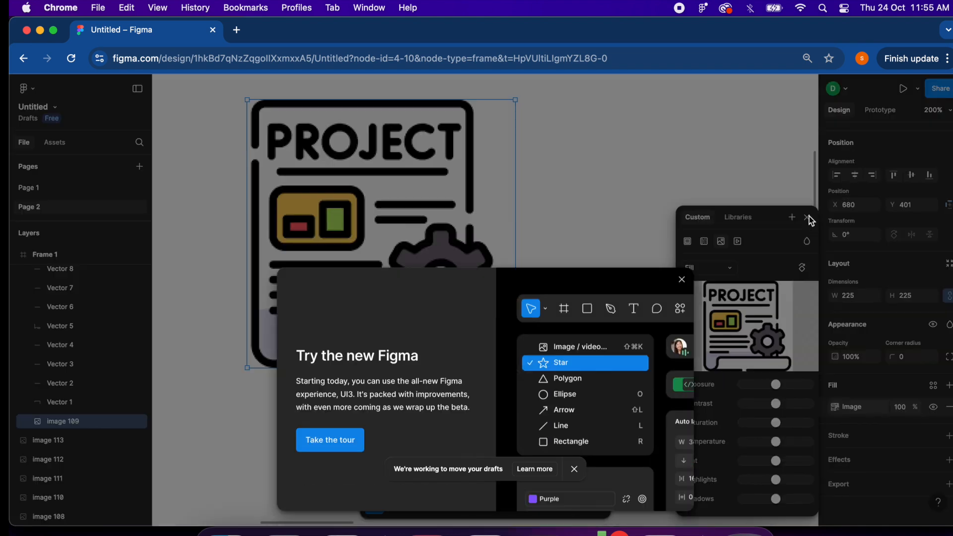
left_click(809, 216)
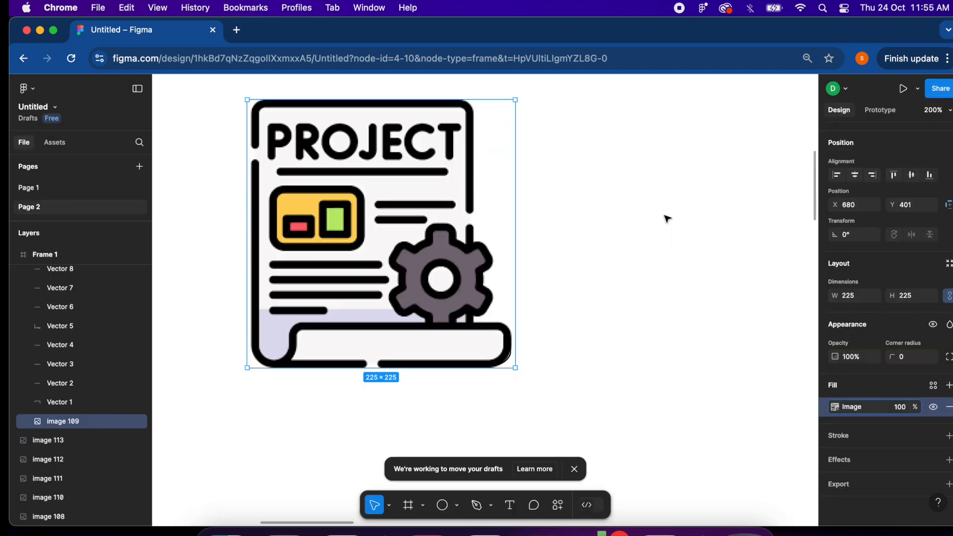
Move the project reference image off the traced outline to the empty canvas on its right, at X 931, Y 404
left_click_drag(494, 202, 681, 210)
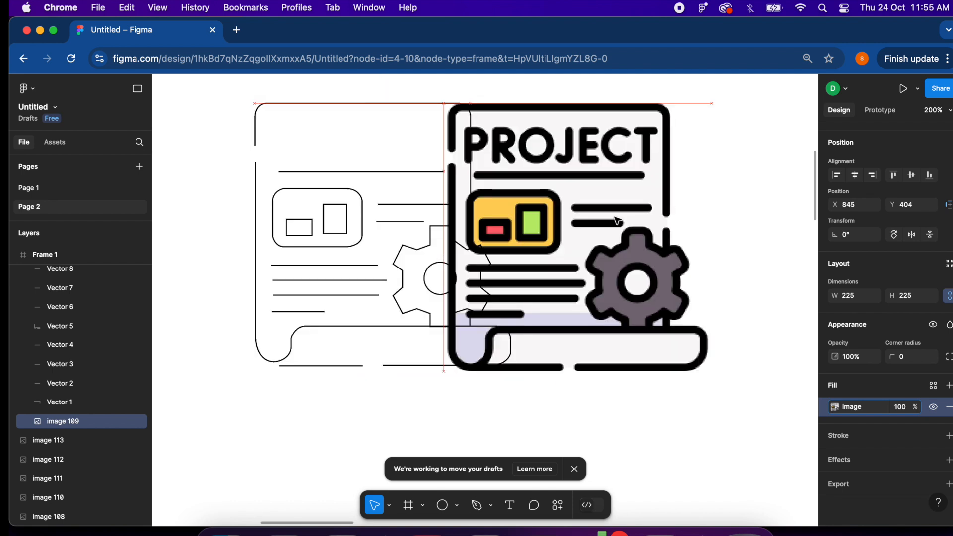
left_click_drag(512, 217, 614, 217)
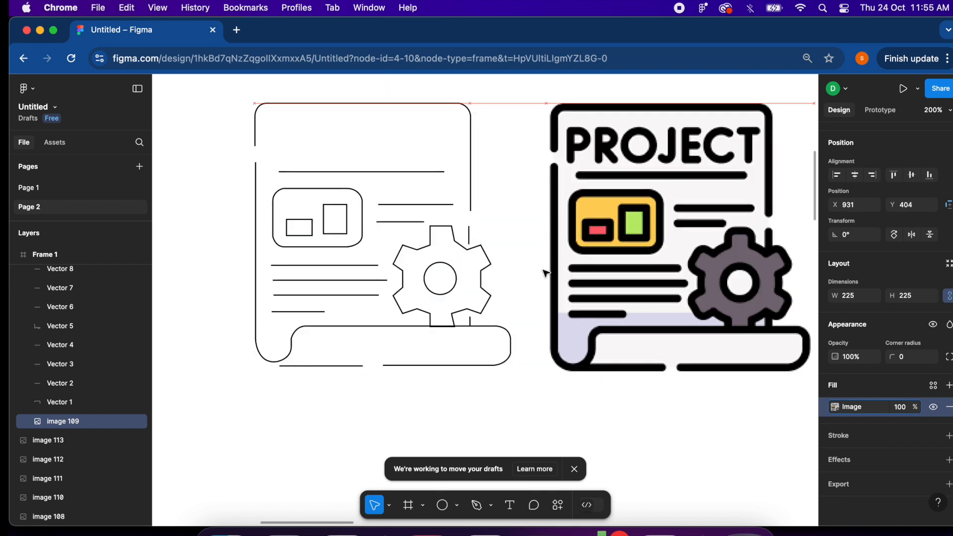
scroll(484, 300, "up", 1)
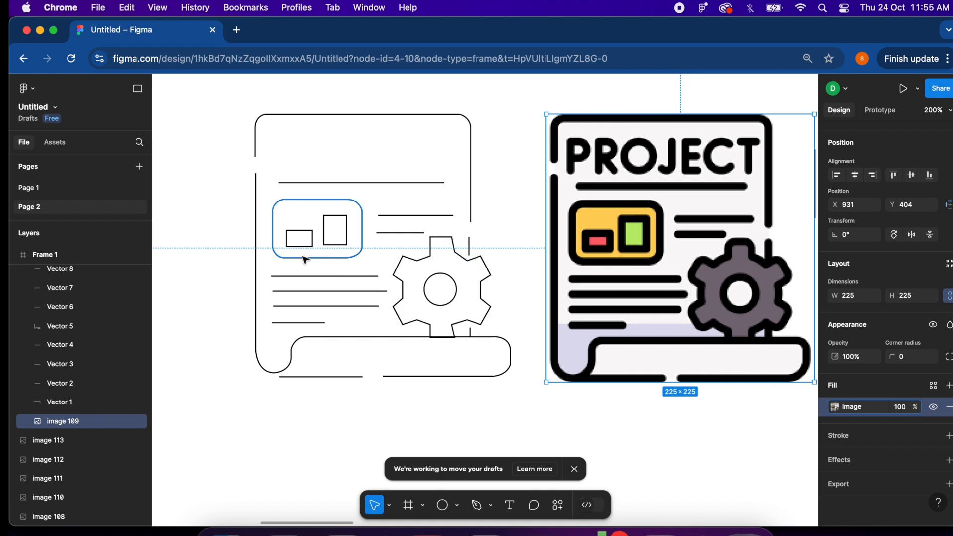
Add the text "PROJECTS" inside the traced document, above its header line
key("p")
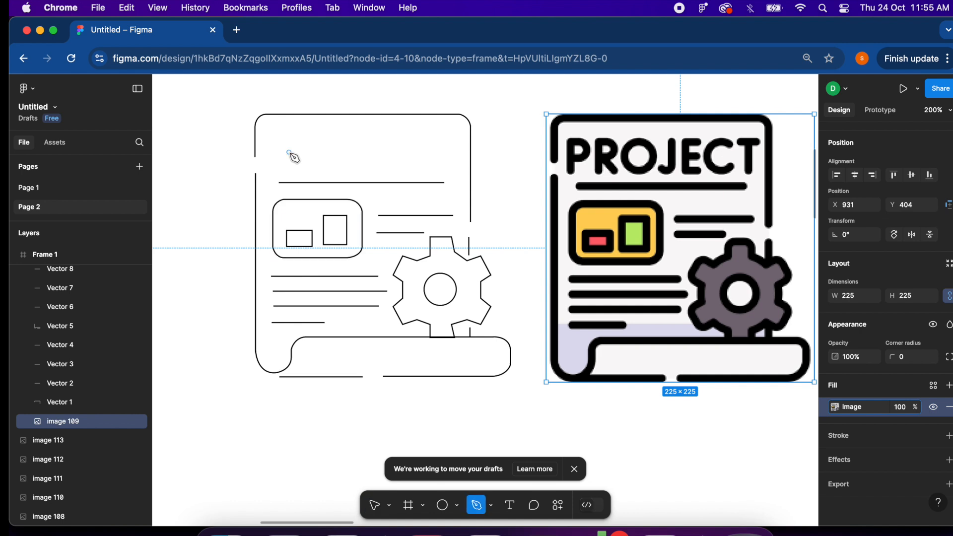
key("t")
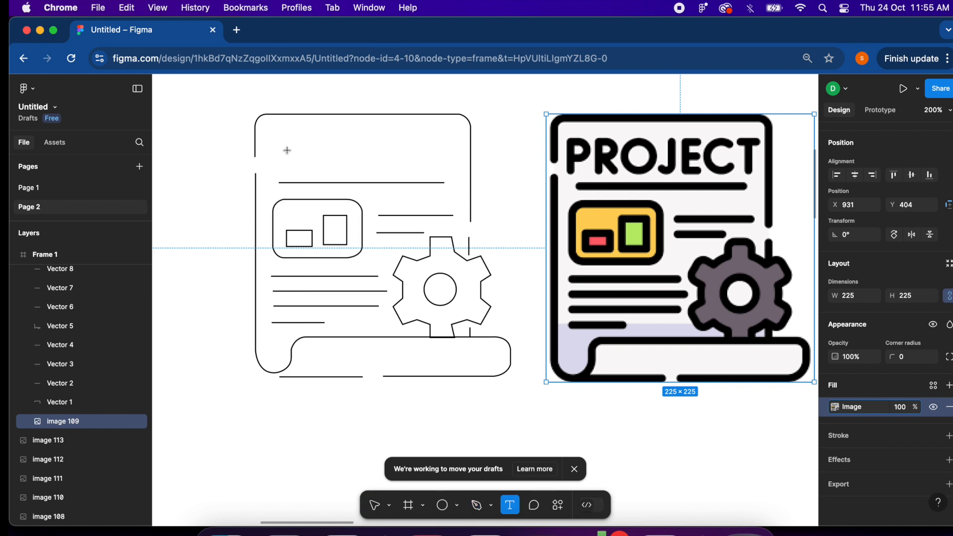
left_click(288, 151)
type("P")
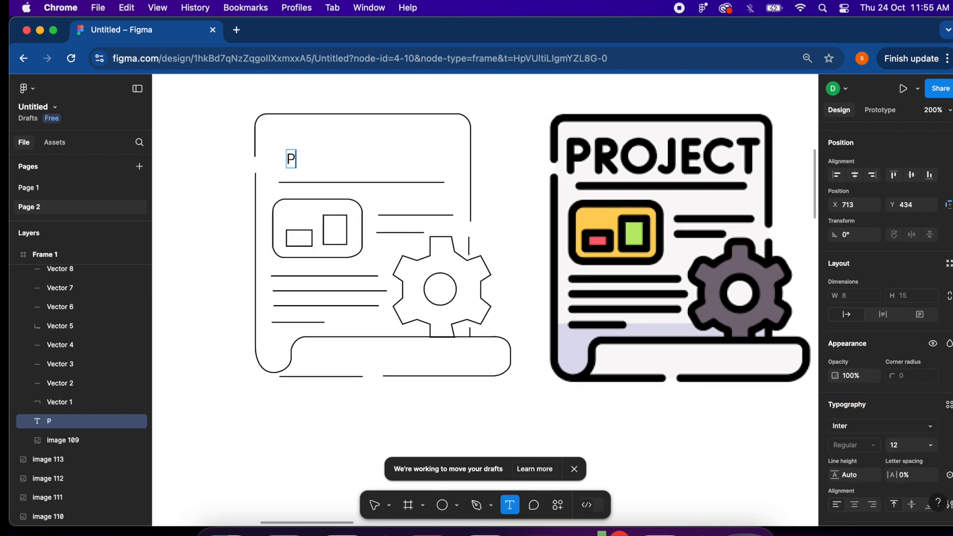
key("Escape")
type("RO")
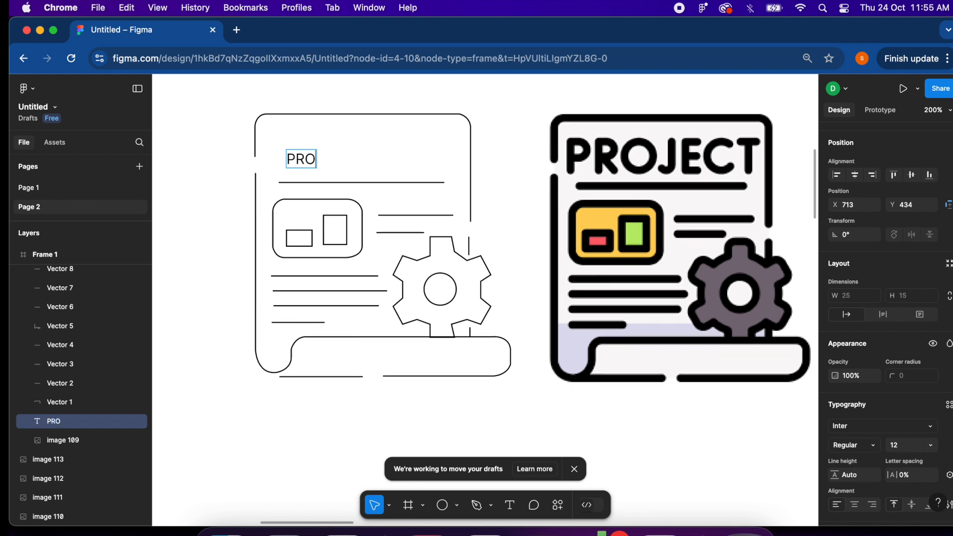
type("JECTS")
Set the whole "PROJECTS" text to Bold with a font size of 25
key("super+a")
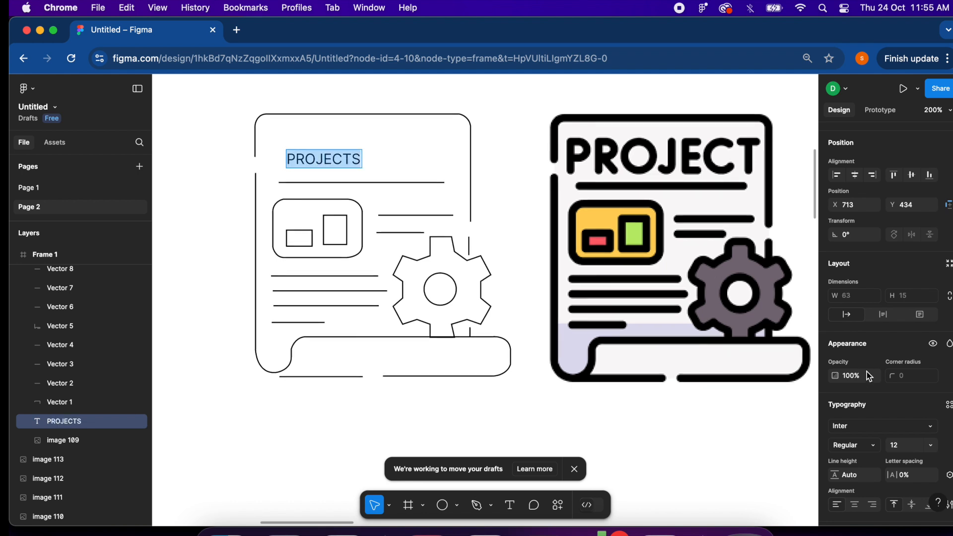
left_click(861, 448)
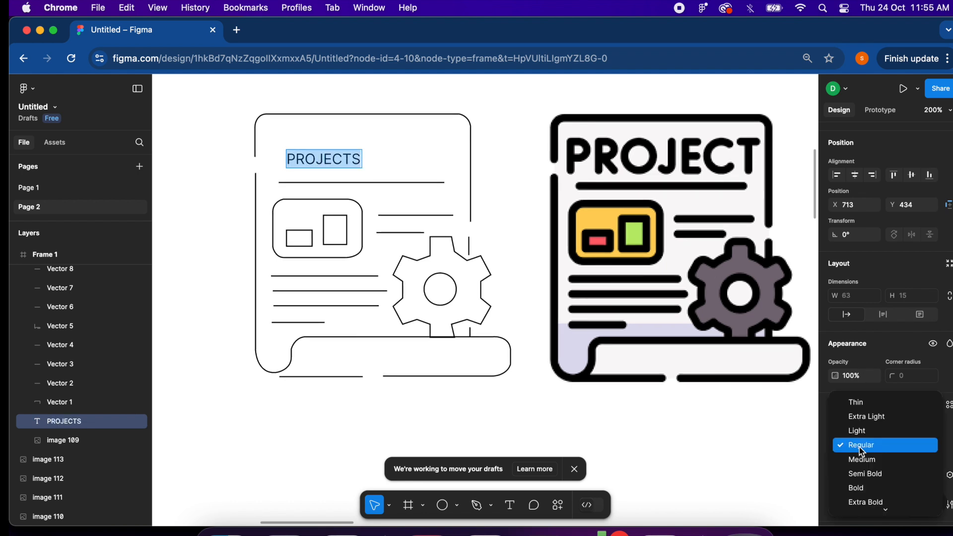
left_click(861, 489)
key("Up")
key("Up")
key("Up")
key("Up")
key("Up")
key("Up")
key("Up")
key("Up")
key("Up")
key("Up")
key("Up")
key("Up")
key("Up")
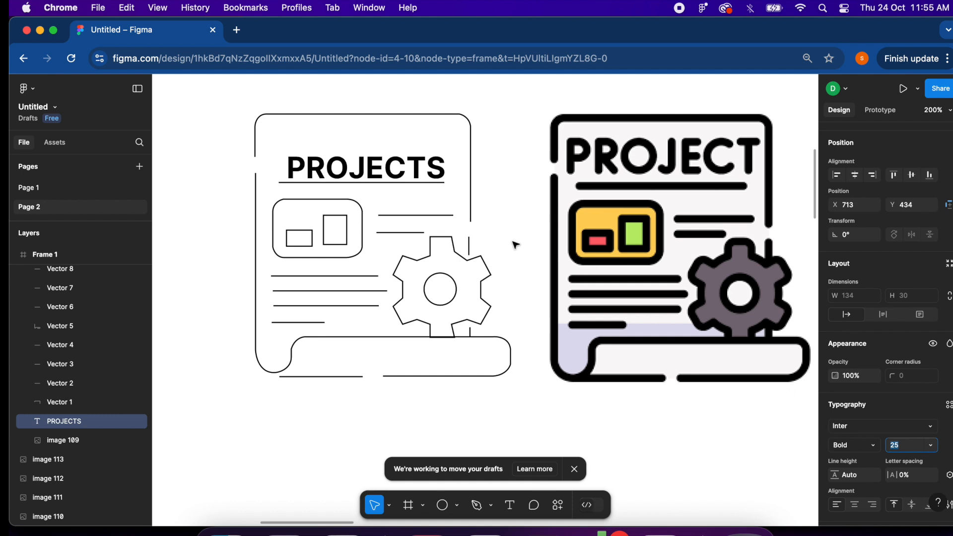
Position the "PROJECTS" title at X 702, Y 419 above the header line and set its font size to 27
key("Escape")
left_click_drag(408, 158, 404, 153)
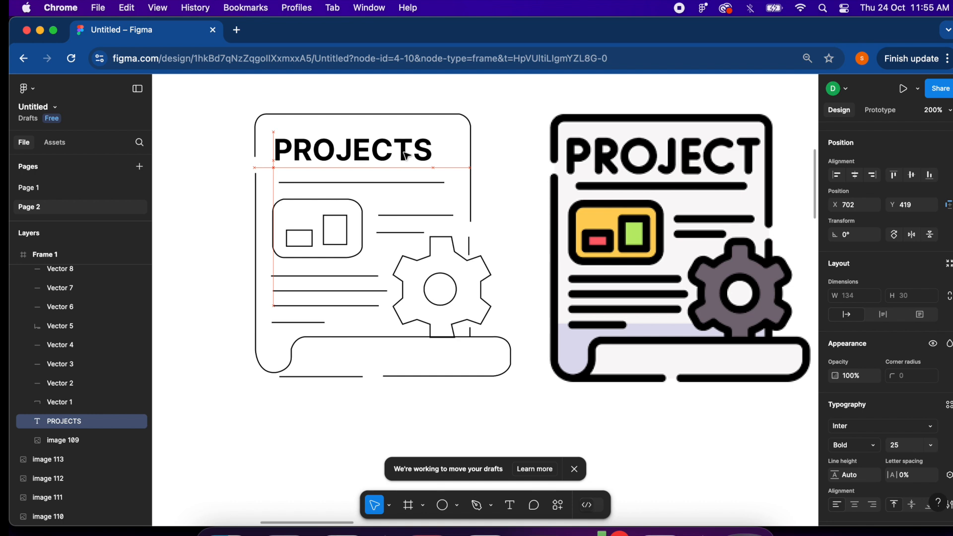
key("Up")
key("Up")
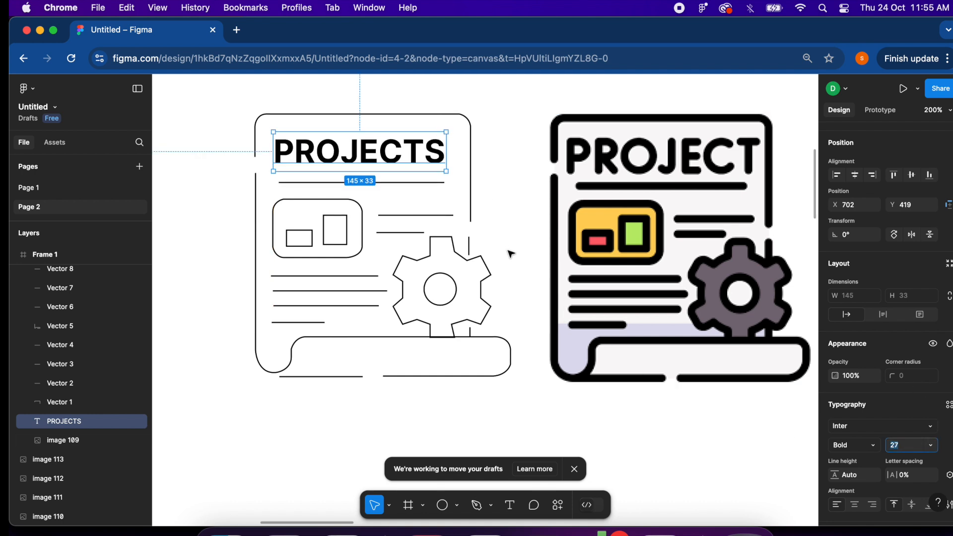
left_click(542, 328)
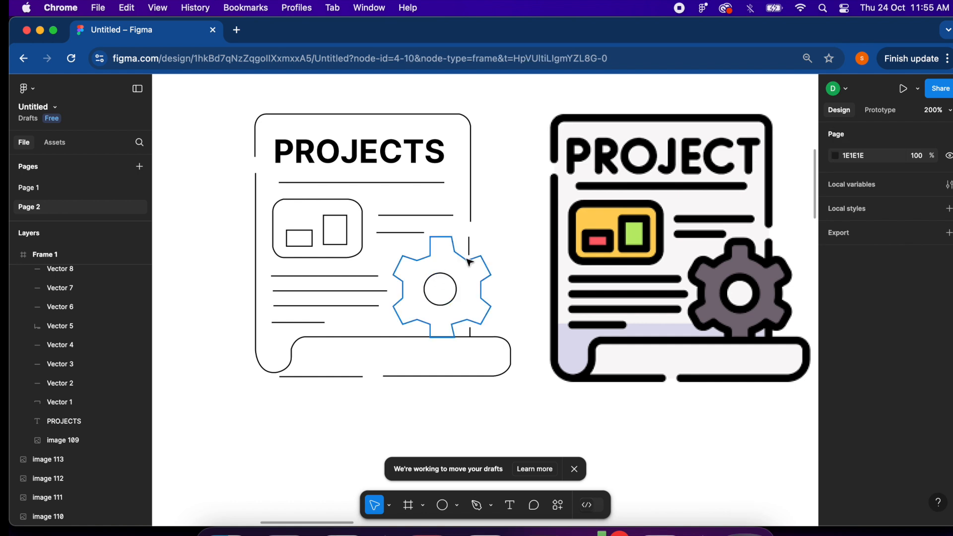
Round the gear outline's teeth with a corner radius of 4
left_click(499, 256)
left_click(905, 378)
type("5")
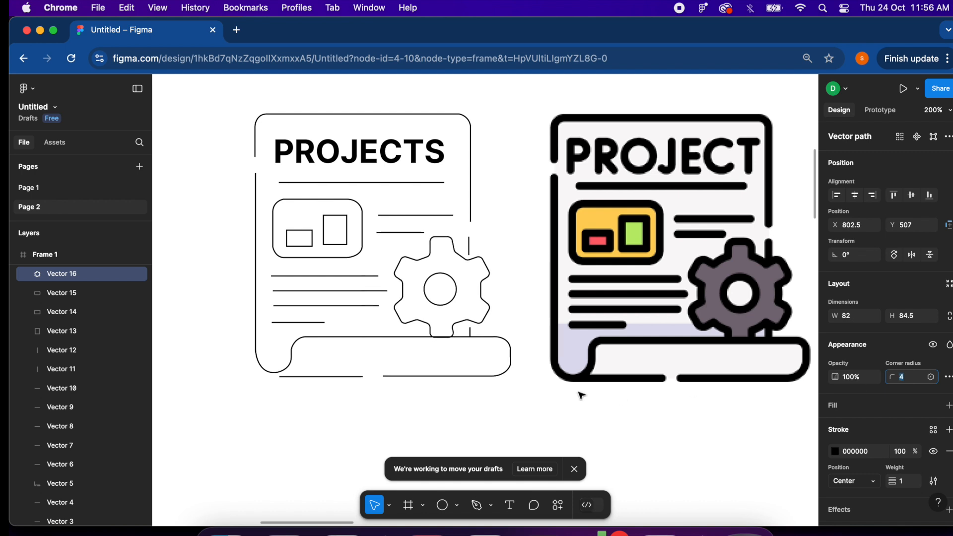
left_click(496, 410)
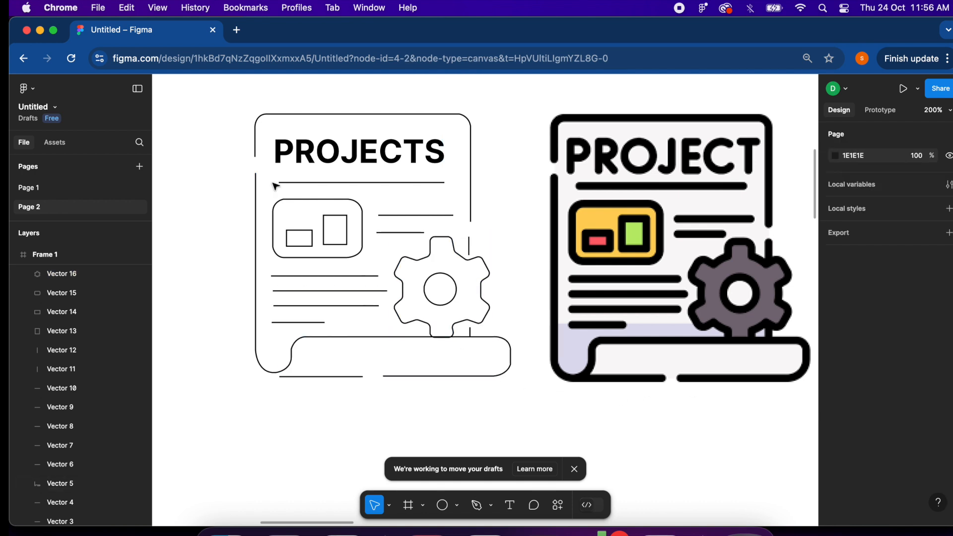
Set the stroke weight of all the traced icon parts to 1.5
left_click_drag(238, 110, 521, 392)
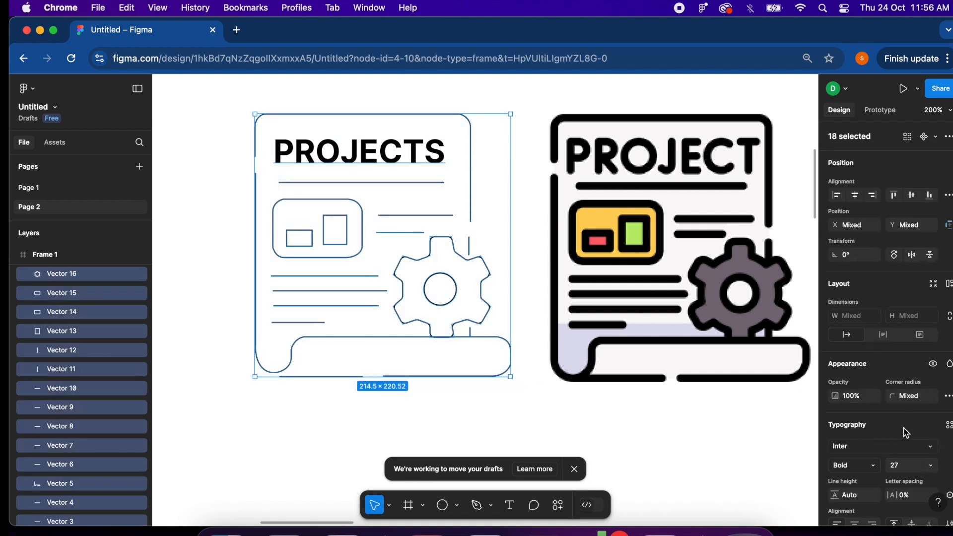
scroll(889, 465, "down", 4)
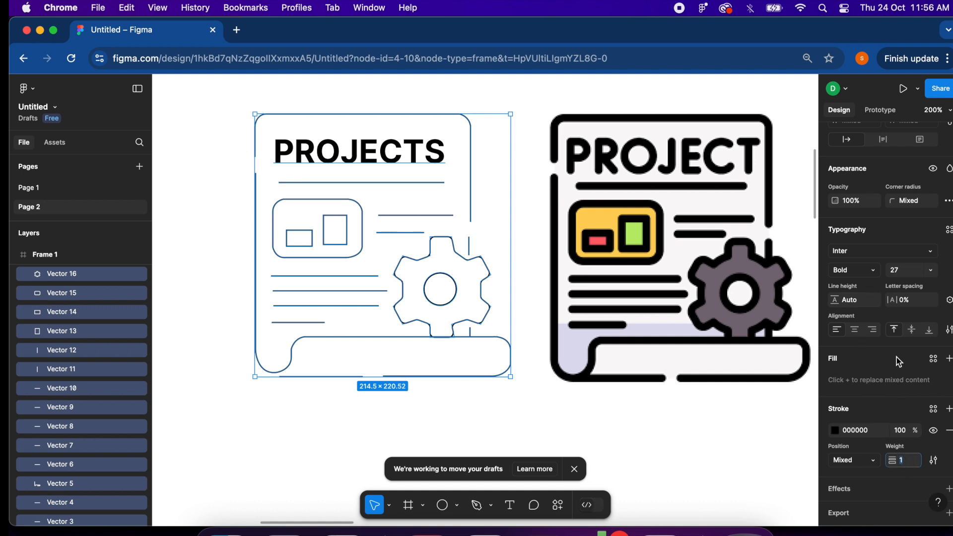
type("1.5")
key("Return")
left_click(468, 422)
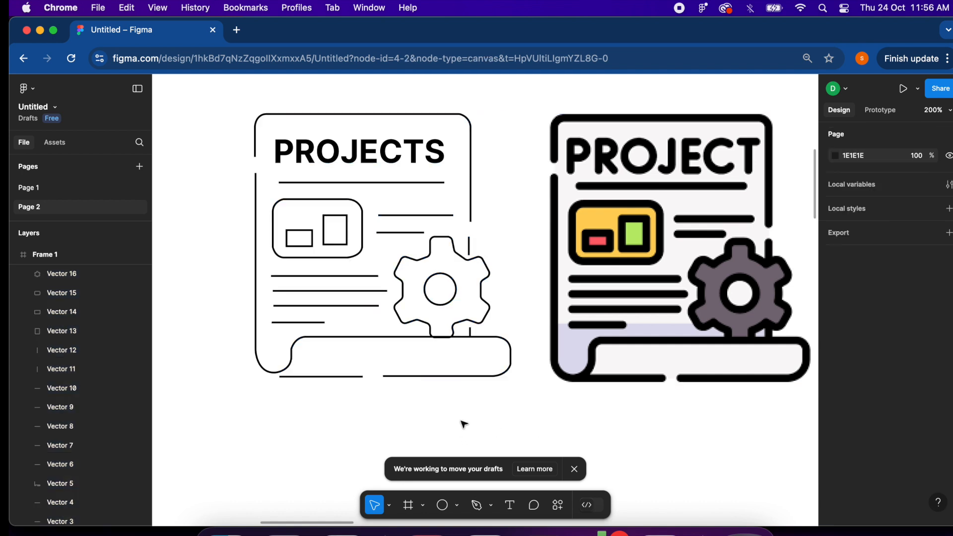
Delete the project reference image and group all the traced parts with the title
left_click(627, 282)
key("Delete")
left_click_drag(237, 104, 406, 292)
key("super+g")
key("super+z")
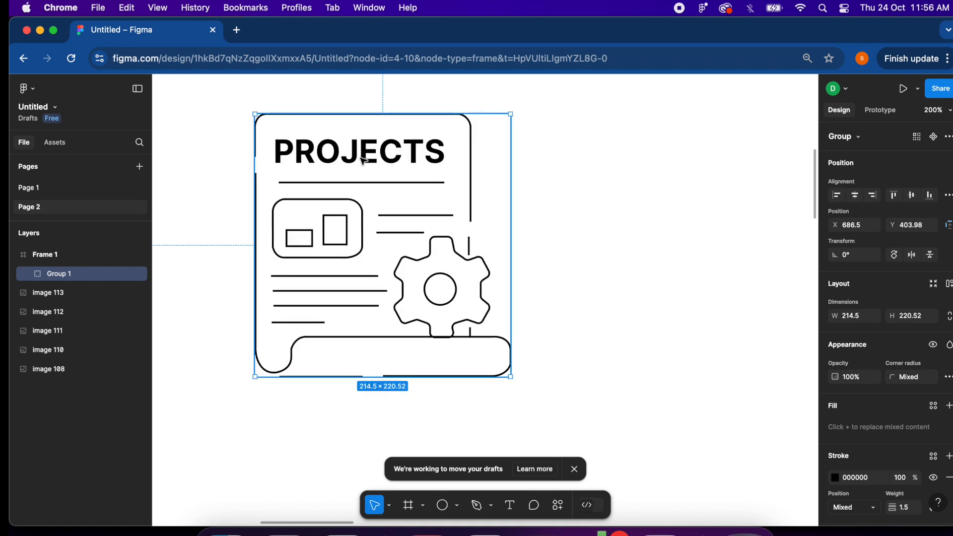
Convert the "PROJECTS" title inside the group to vector letters with Outline stroke
double_click(363, 160)
right_click(363, 160)
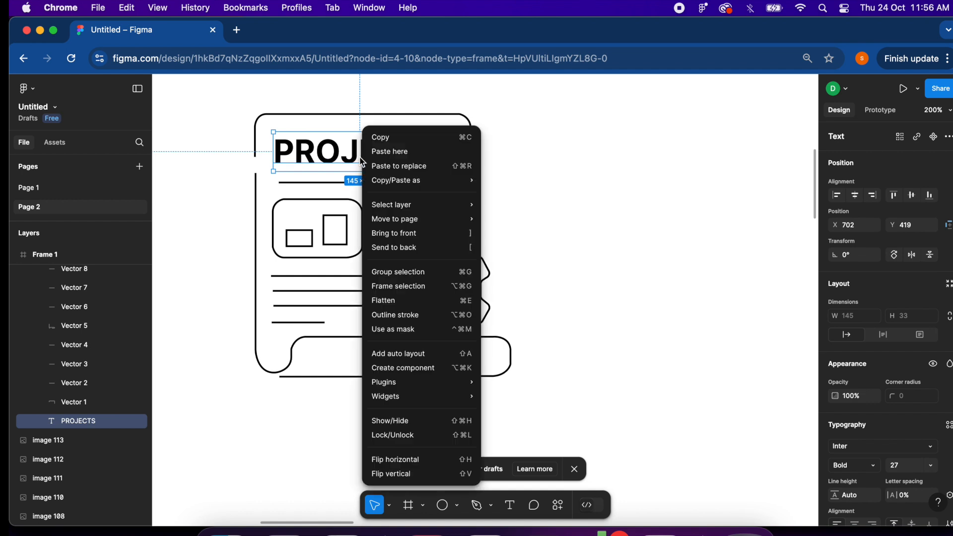
left_click(551, 275)
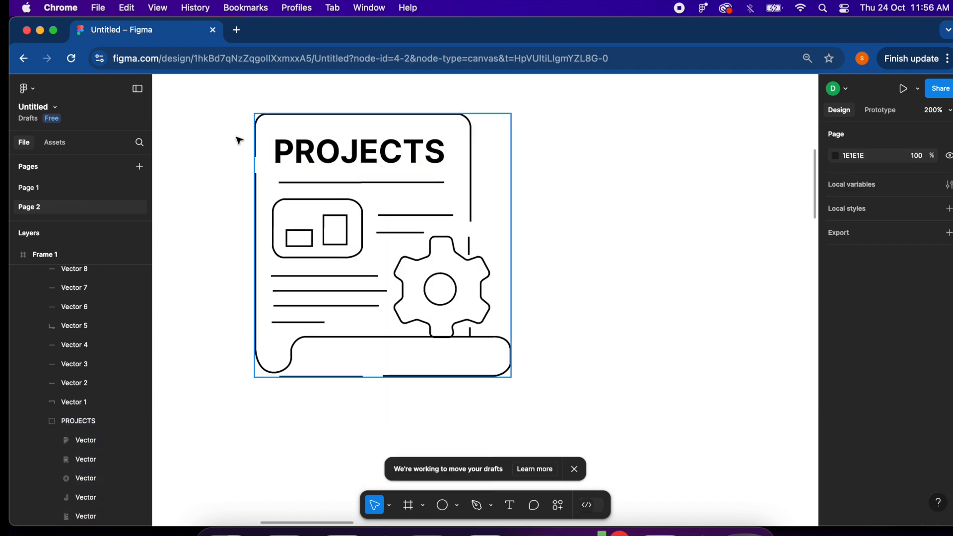
Scale the icon group down, lock its proportions and set its width to 100
left_click(293, 127)
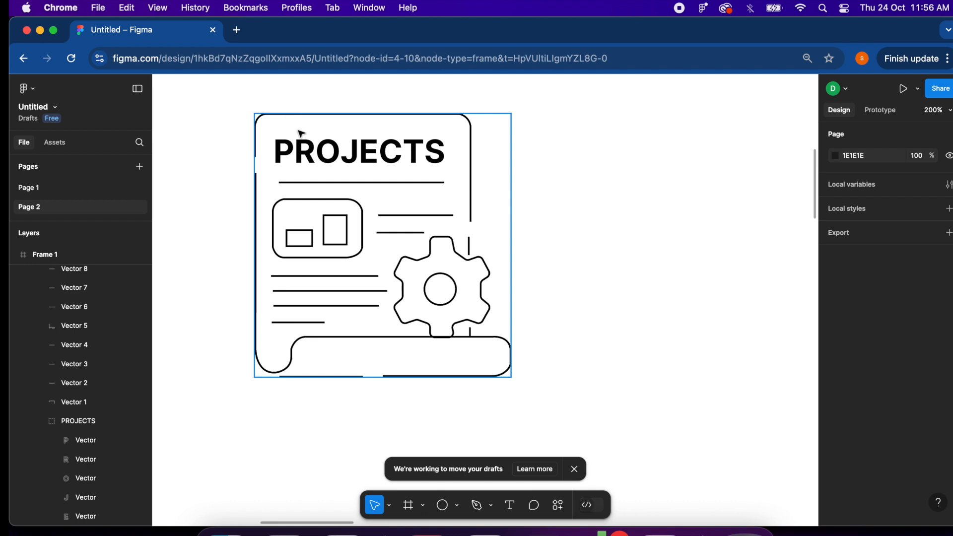
left_click(511, 378)
left_click_drag(512, 377, 346, 215)
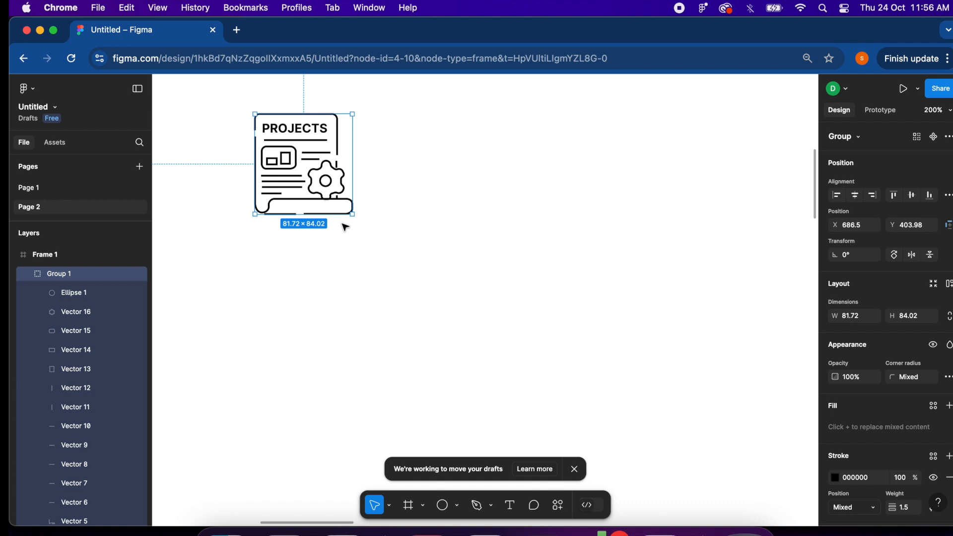
left_click(949, 318)
left_click(864, 318)
type("100")
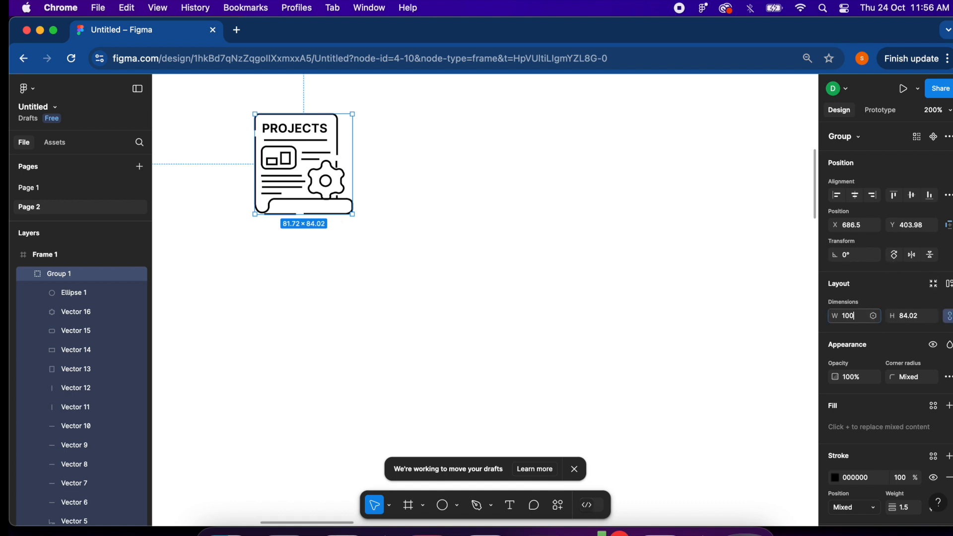
key("Return")
key("Escape")
left_click(335, 183)
key("super+c")
left_click_drag(354, 225, 576, 218)
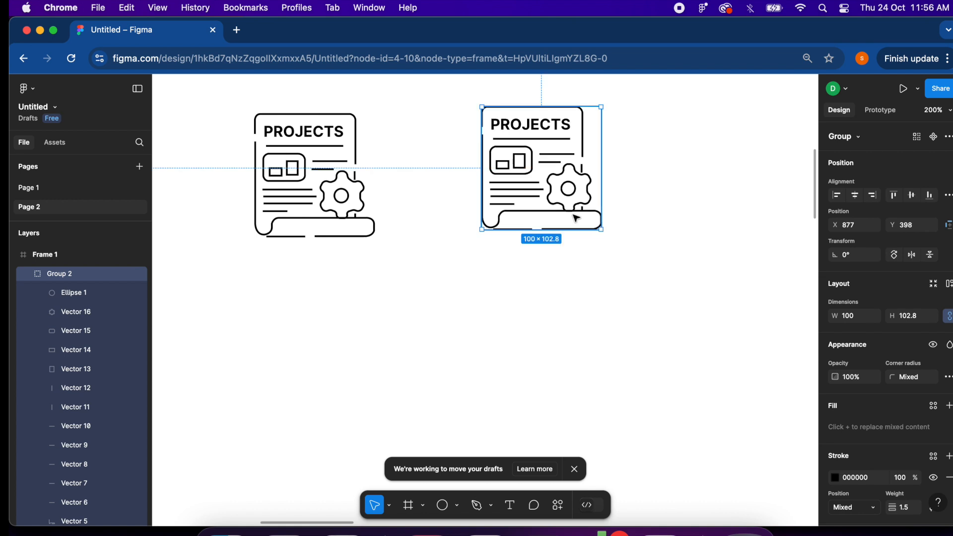
key("Delete")
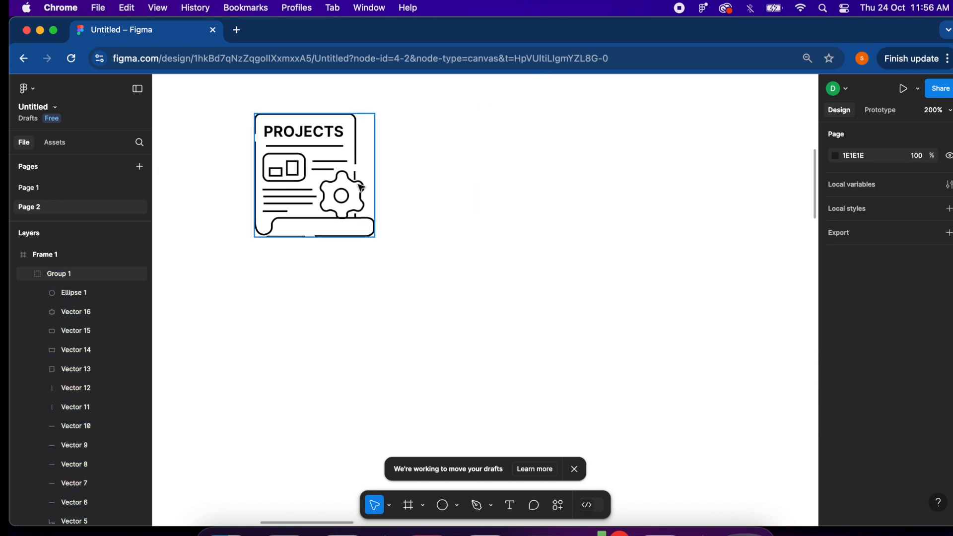
Reduce the gear outline's corner radius to 3 and dismiss the notice about moving drafts
double_click(361, 187)
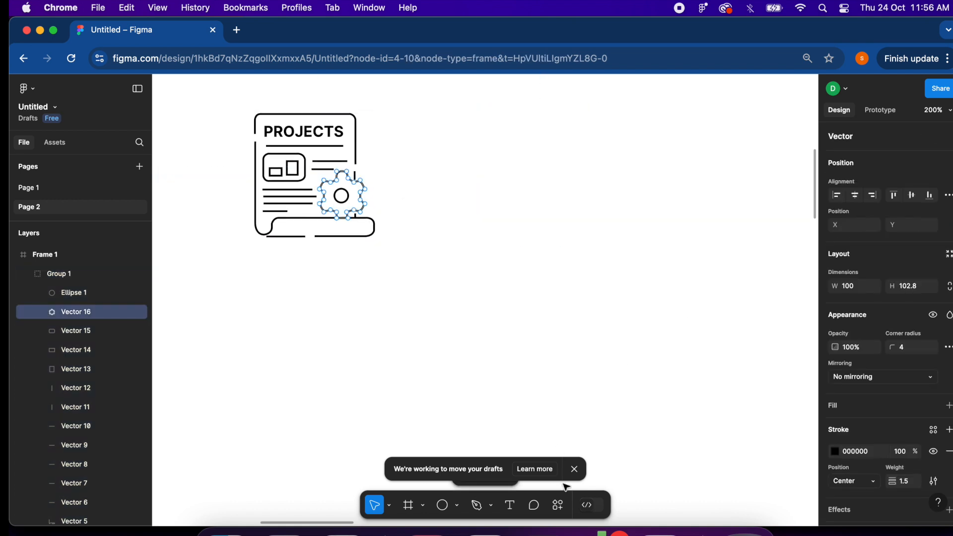
left_click(574, 470)
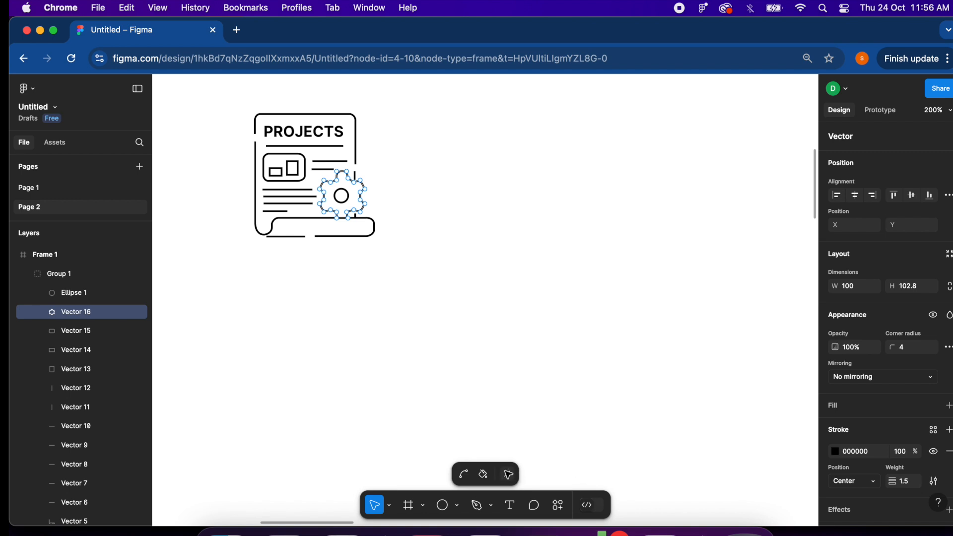
left_click(507, 475)
left_click(909, 378)
type("3")
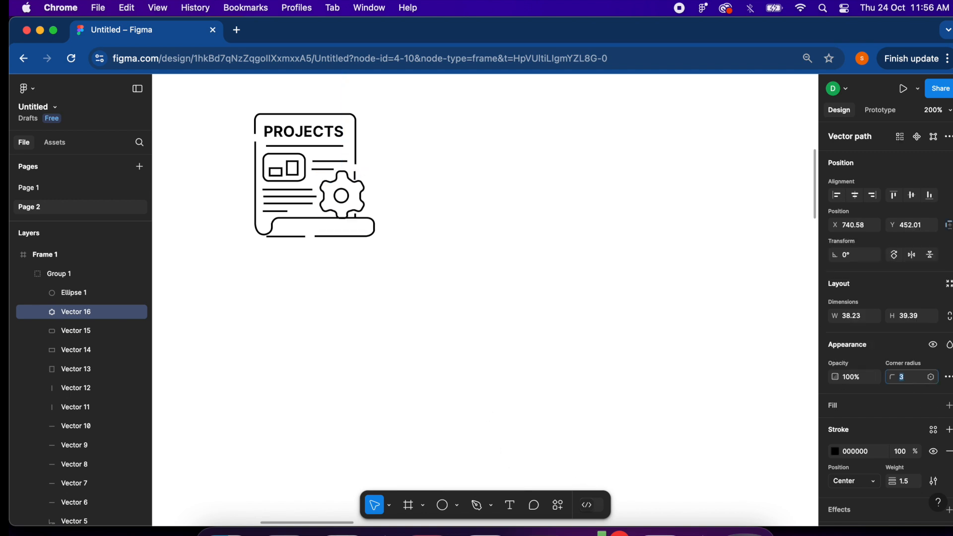
left_click(385, 345)
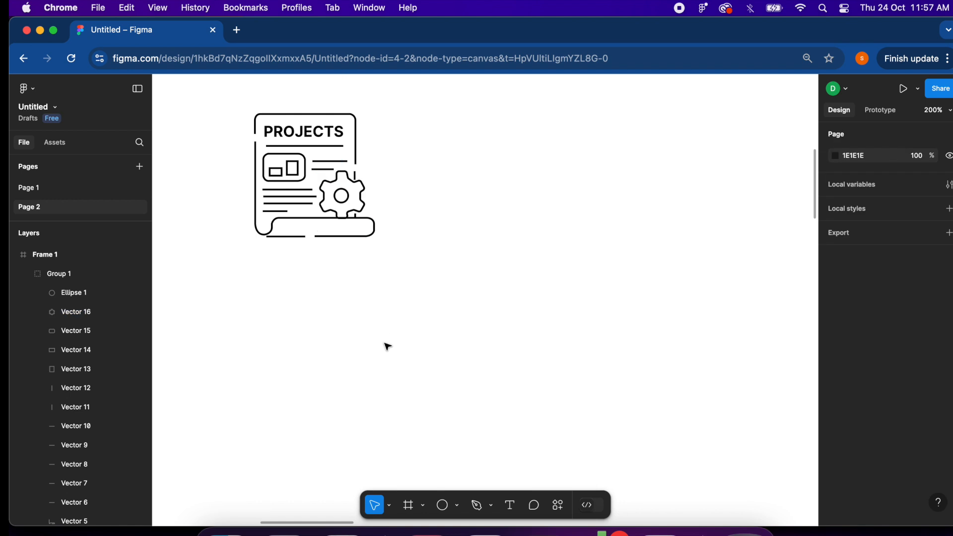
Duplicate the icon group so that a second icon stands on the canvas to the right of the first
left_click(288, 151)
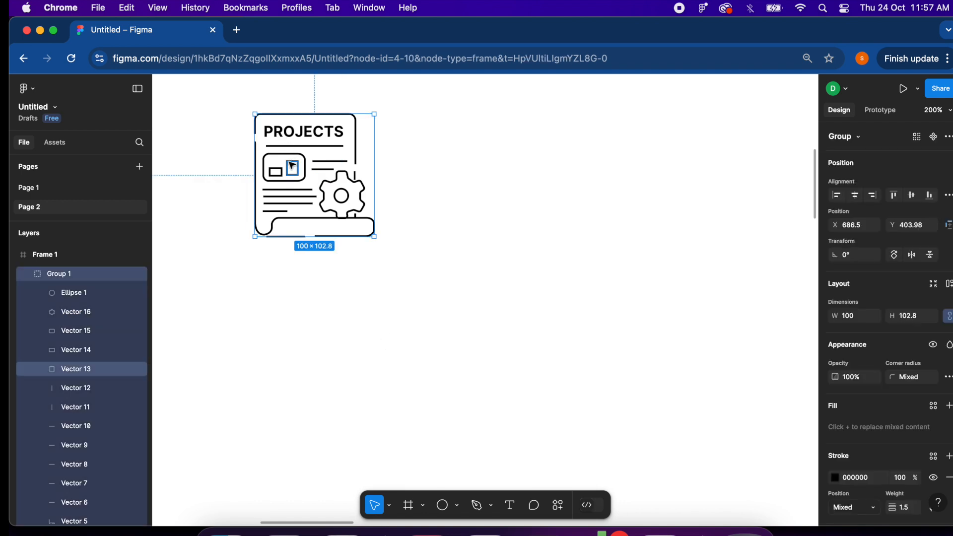
left_click_drag(329, 169, 501, 161)
key("super+v")
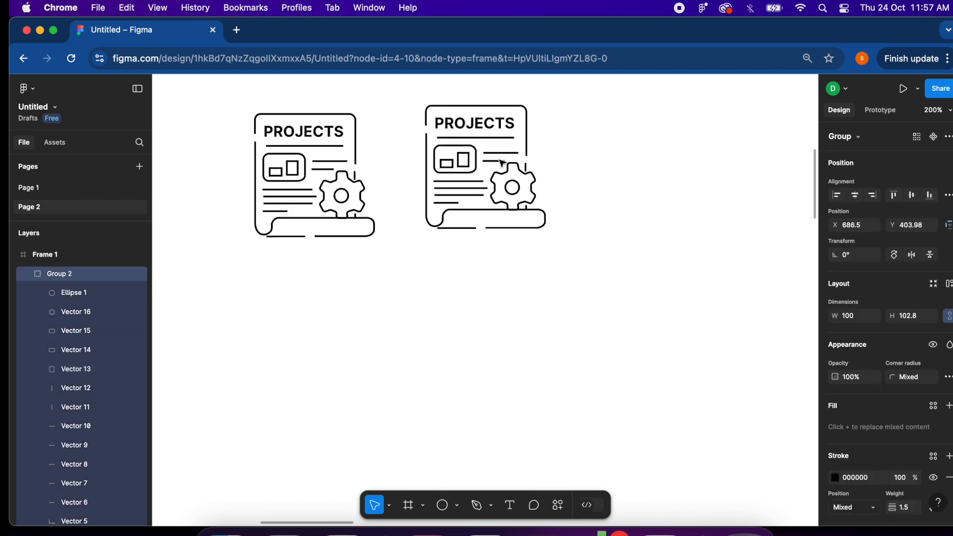
Change the left icon group's stroke color to blue 1745E9
left_click(835, 478)
left_click(770, 387)
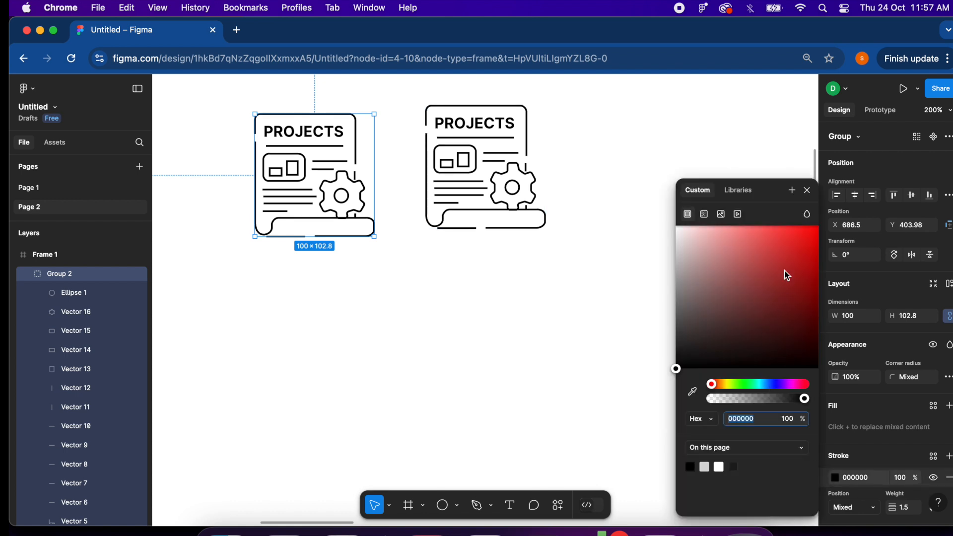
left_click(805, 237)
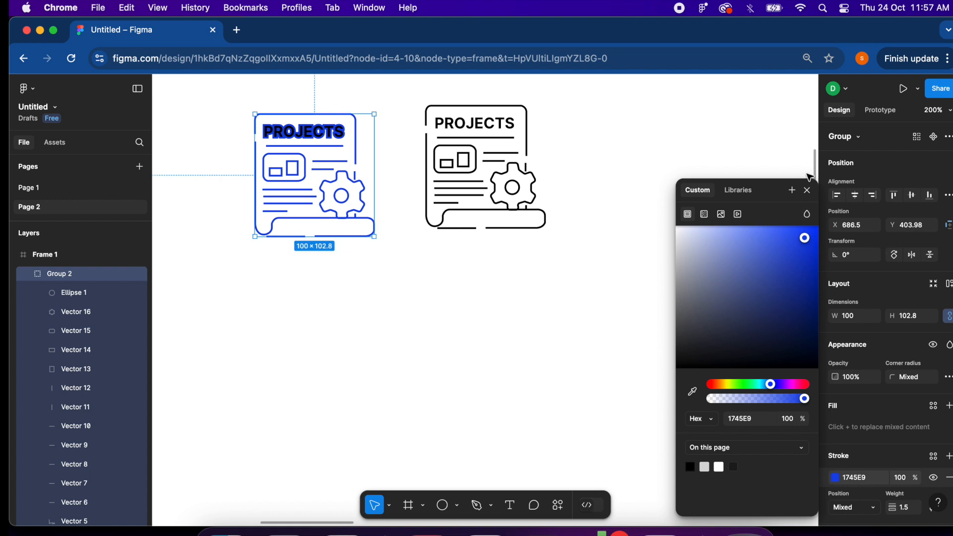
left_click(807, 191)
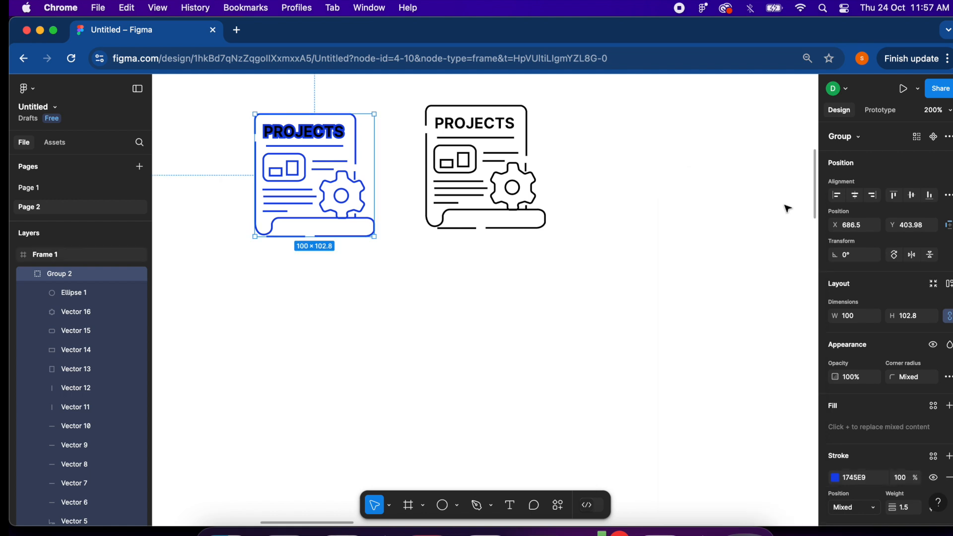
Undo the left icon group's blue stroke change and recolor its selection color, which includes the title text, to purple BC4ADF
key("super+z")
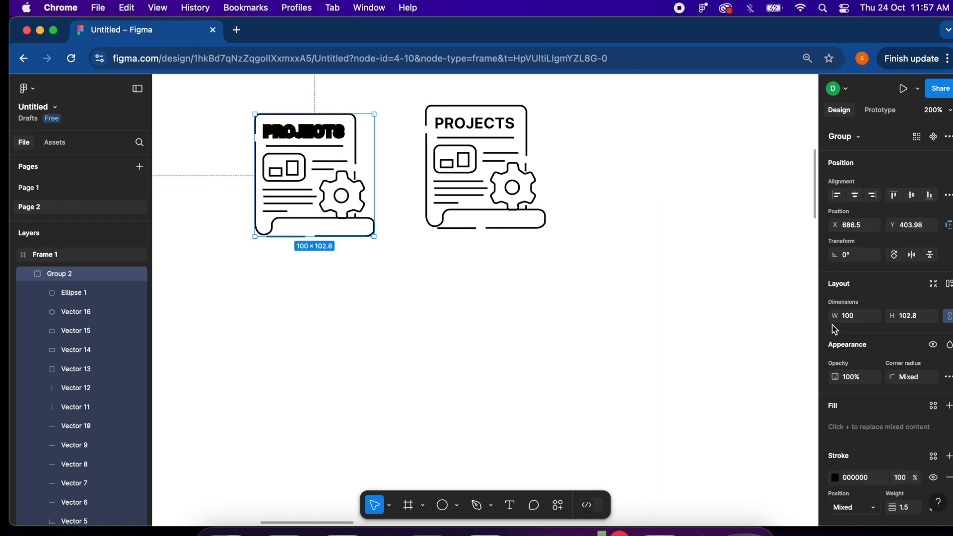
scroll(836, 330, "down", 5)
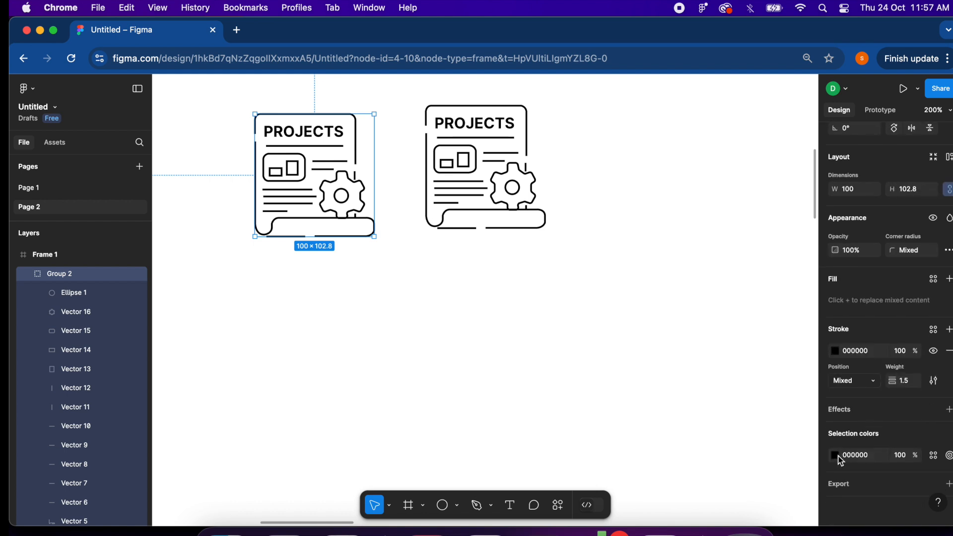
left_click(838, 454)
left_click(776, 385)
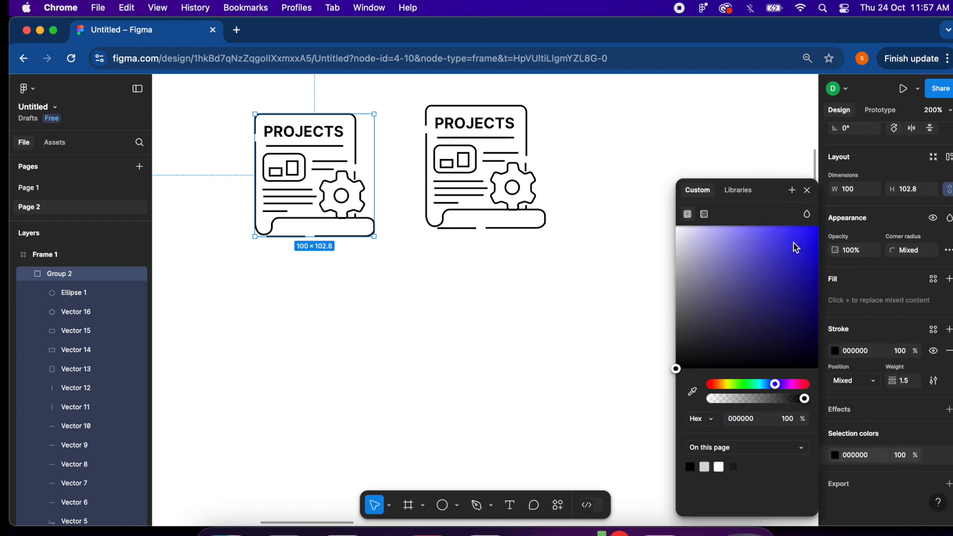
left_click_drag(794, 243, 762, 232)
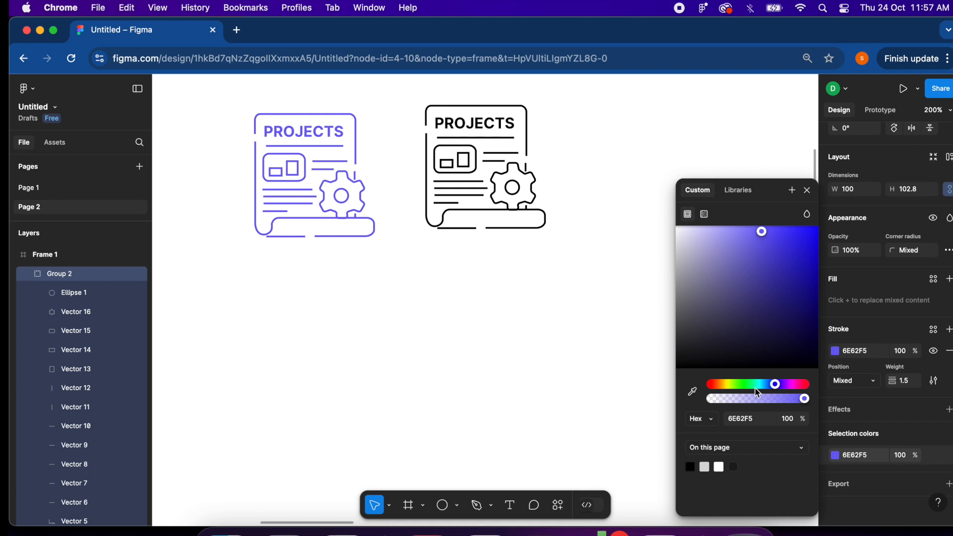
left_click_drag(779, 386, 786, 387)
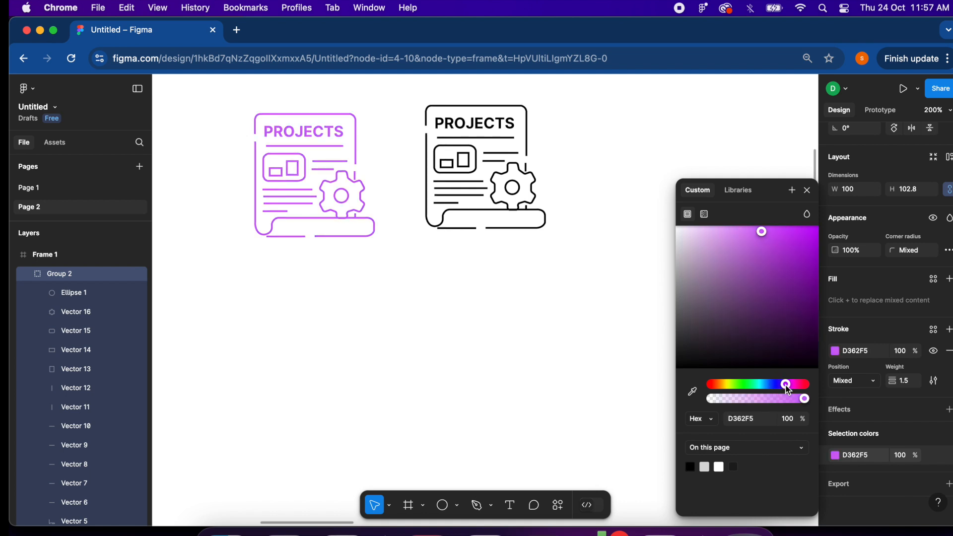
left_click(772, 244)
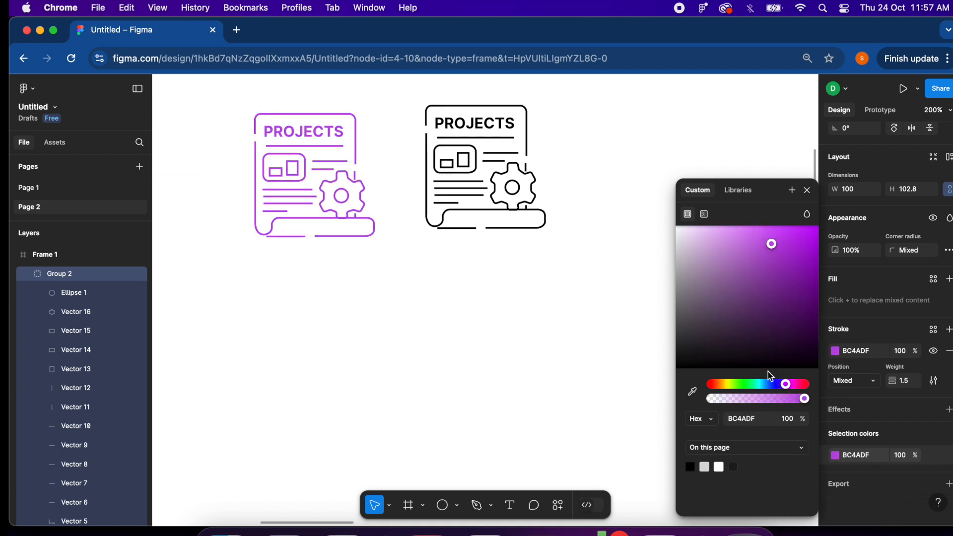
Change the left icon group's selection color to light blue 78B9F6 and deselect the group
left_click(773, 384)
left_click_drag(753, 240, 749, 230)
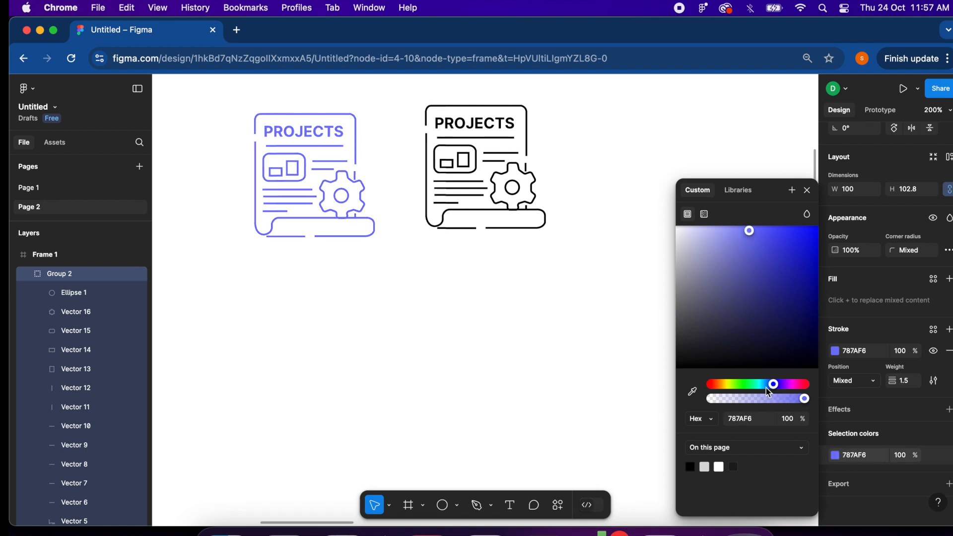
left_click(764, 385)
left_click_drag(765, 385, 767, 385)
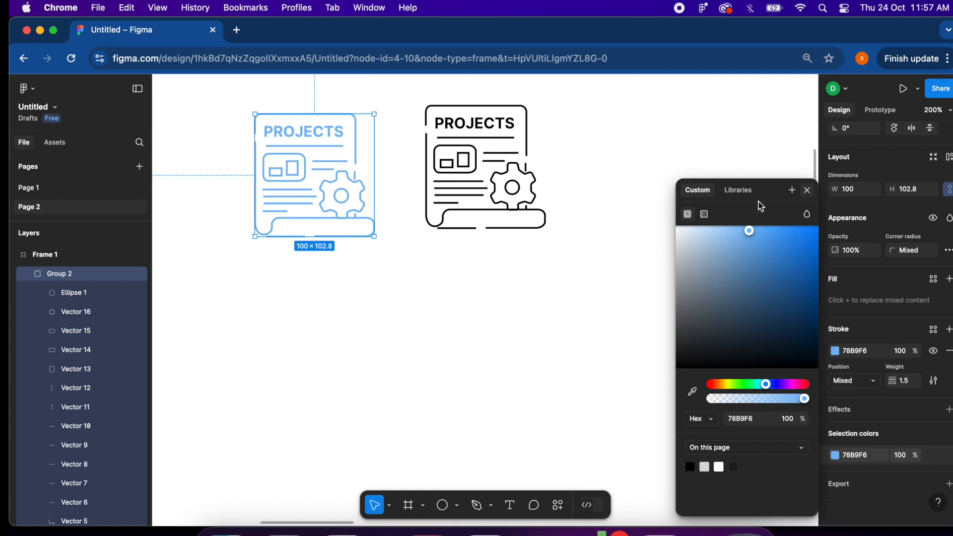
key("Escape")
left_click(615, 267)
scroll(615, 270, "up", 3)
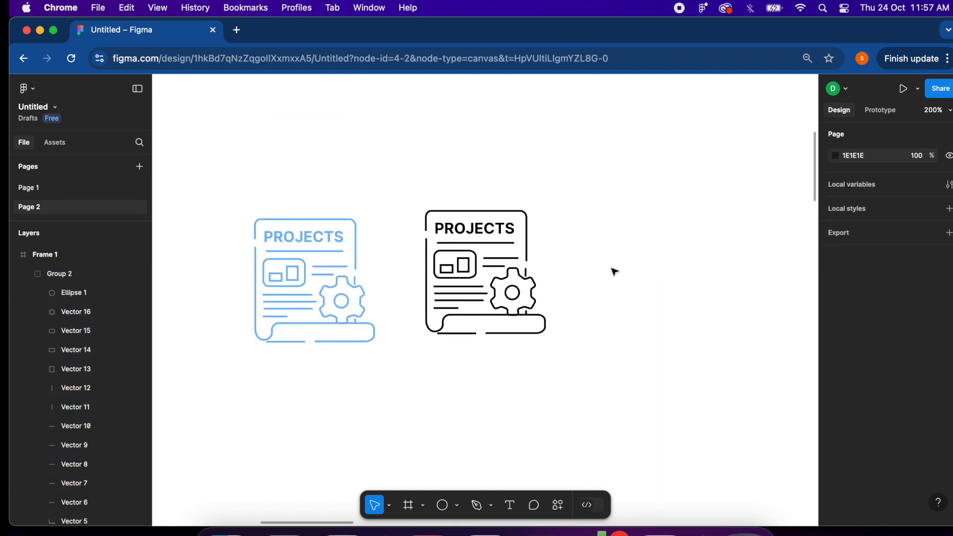
left_click_drag(493, 290, 539, 293)
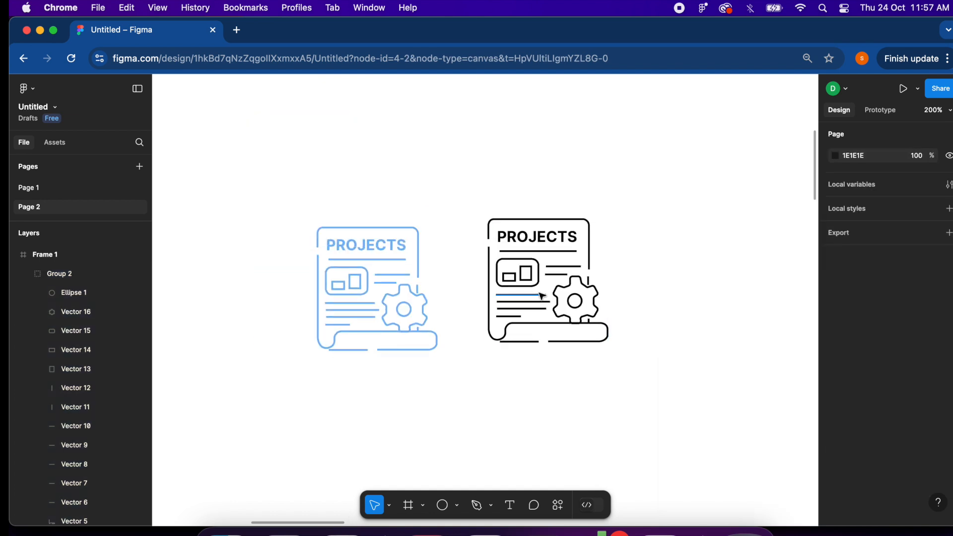
scroll(542, 296, "up", 3)
scroll(542, 296, "down", 3)
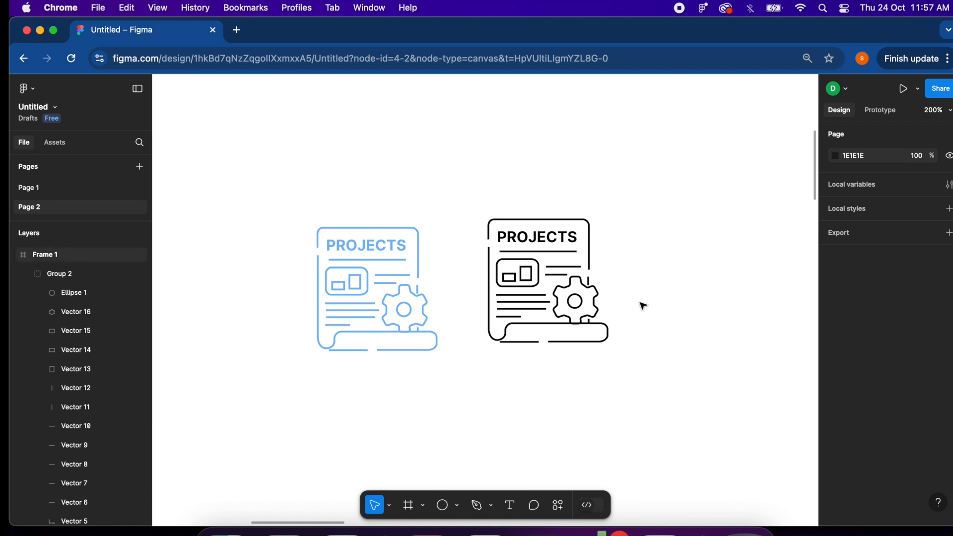
key("super+shift+5")
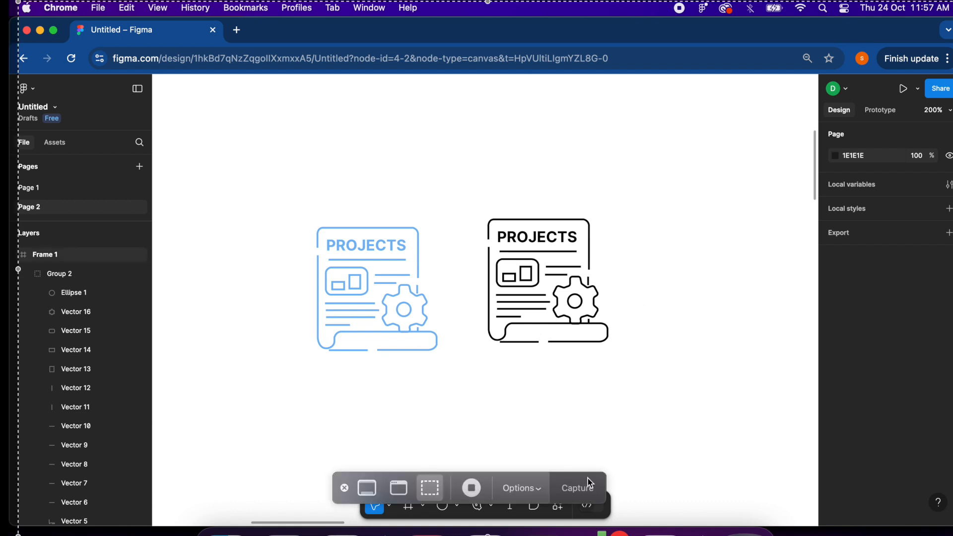